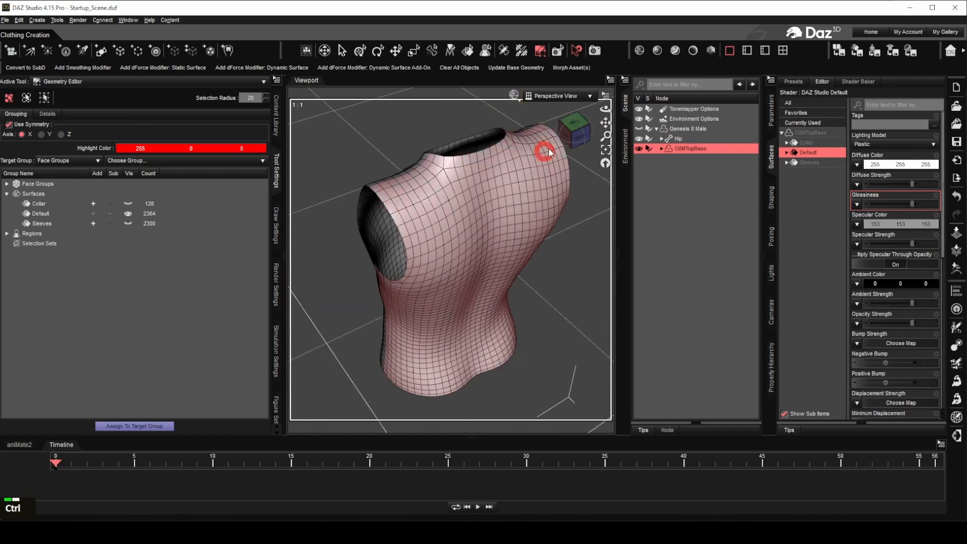
Step: Create a surface named Back from the polygons on the shirt's back
key("Return")
scroll(52, 217, "up", 1)
left_click(787, 233)
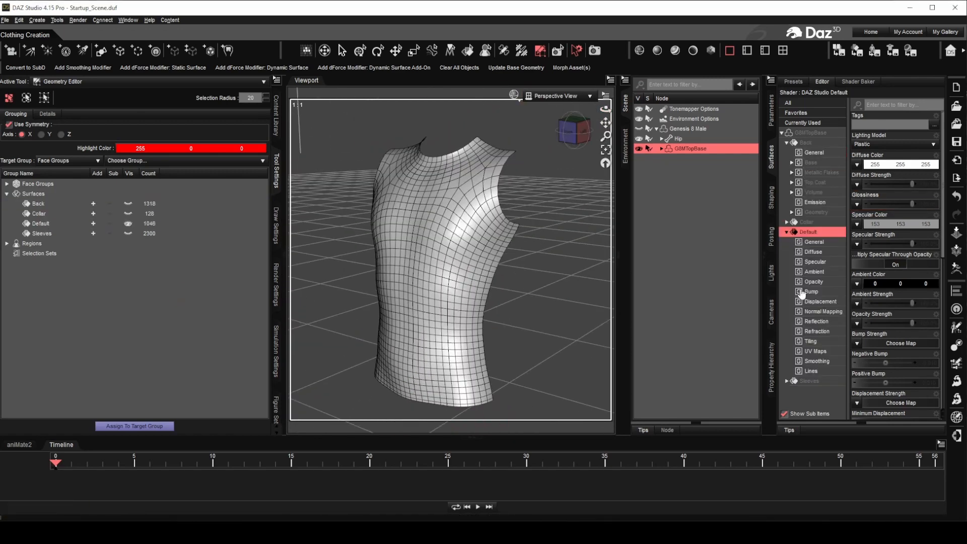
Step: Rename the shirt's Default surface as Front and collapse the expanded surface entries
left_click(94, 224)
right_click(94, 223)
type("Front")
left_click(436, 249)
left_click(787, 143)
left_click(787, 163)
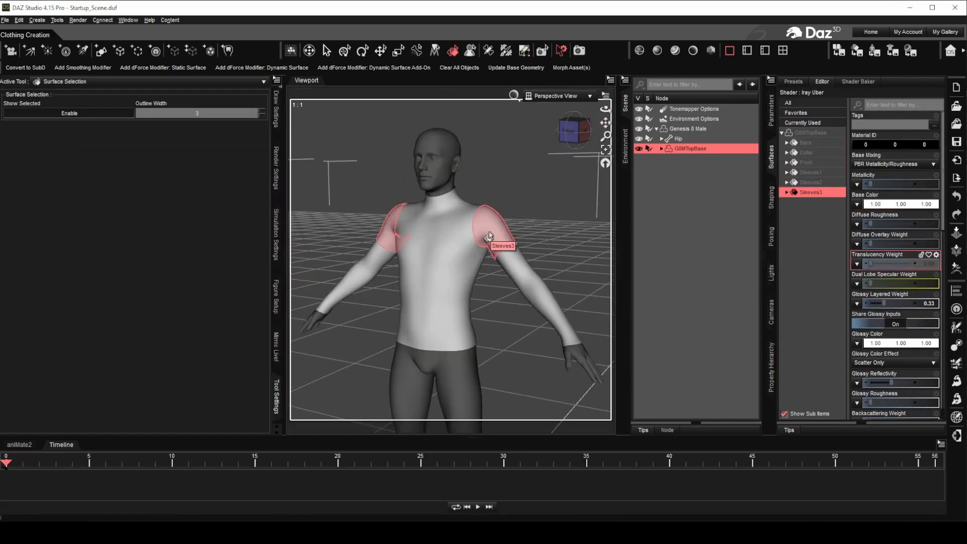
key("ctrl+z")
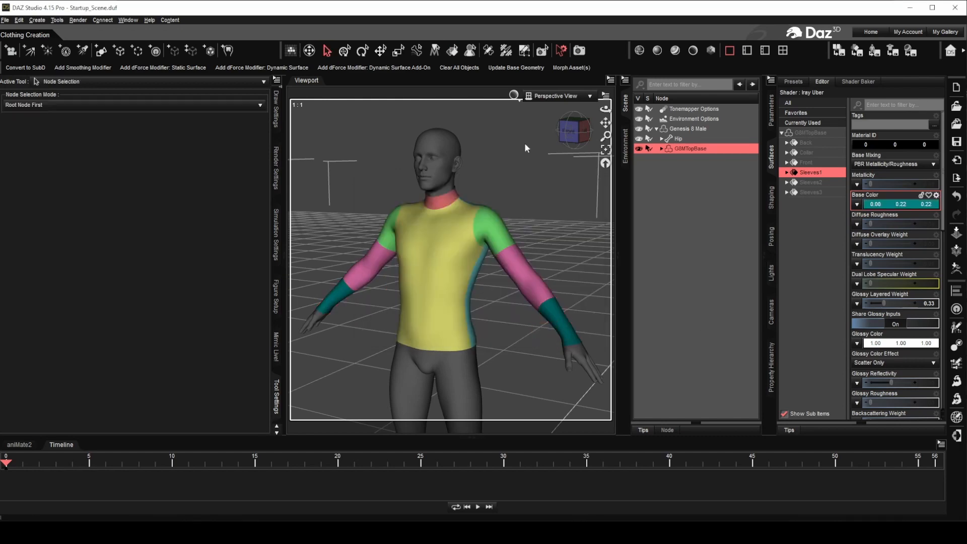
key("ctrl+z")
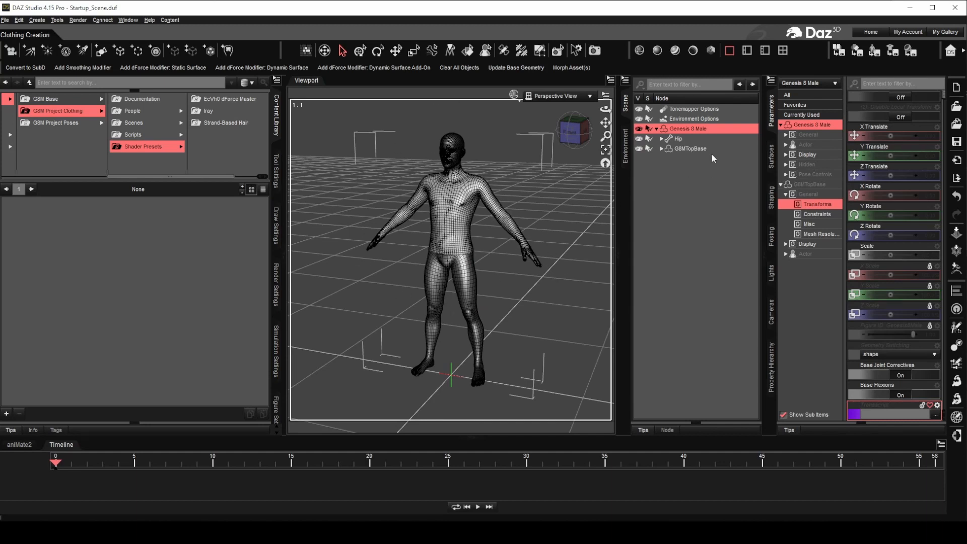
Step: Select the G8MTopBase shirt and select its Default surface for editing in the surface settings
left_click(690, 147)
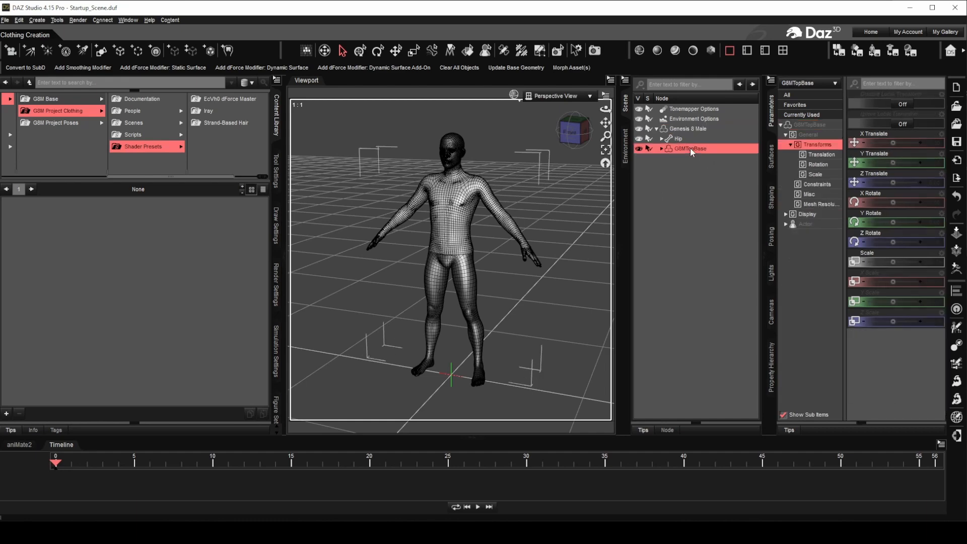
left_click(605, 150)
scroll(578, 214, "down", 5)
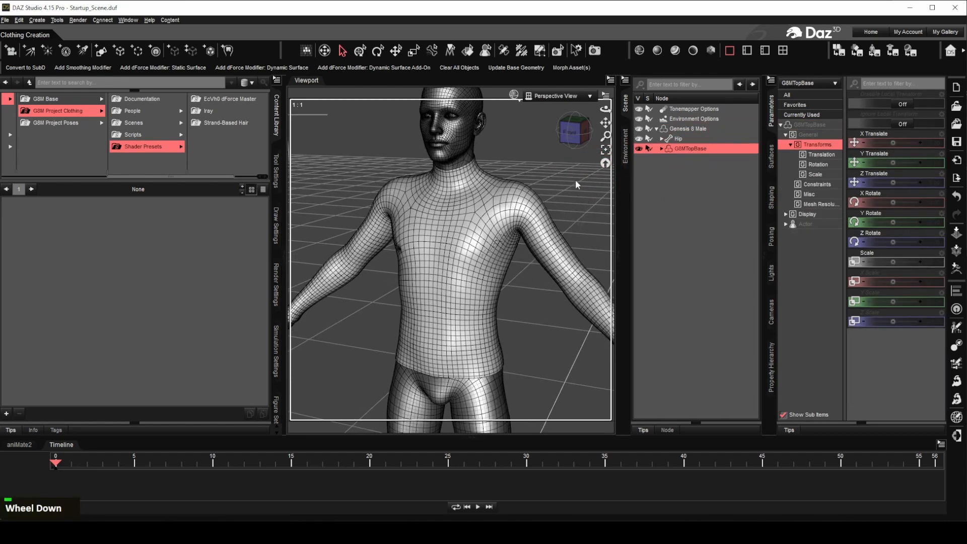
left_click_drag(606, 122, 593, 123)
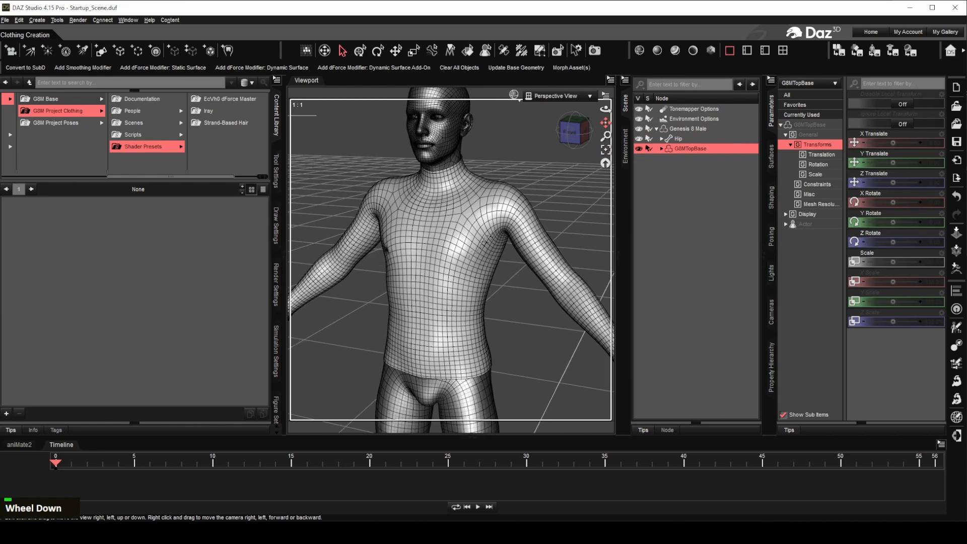
scroll(579, 212, "up", 2)
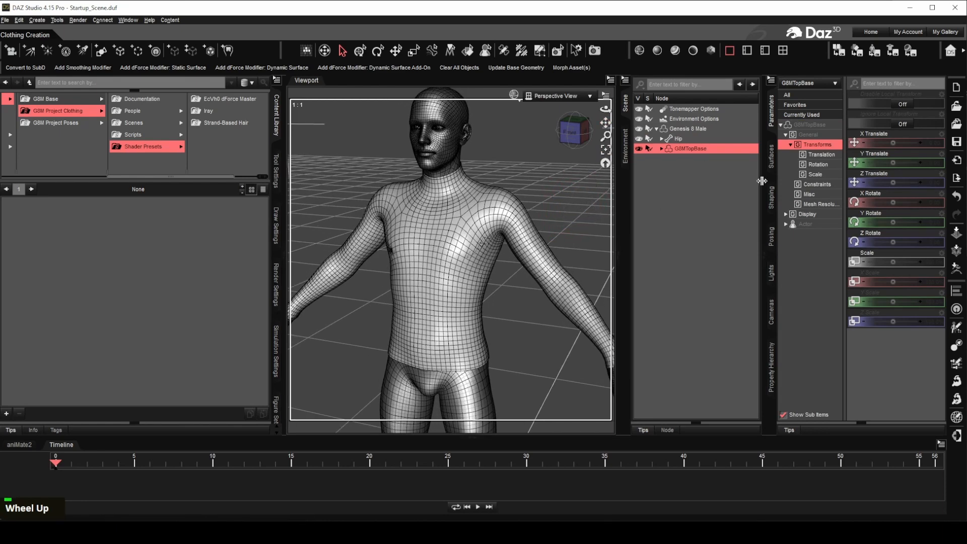
left_click(771, 157)
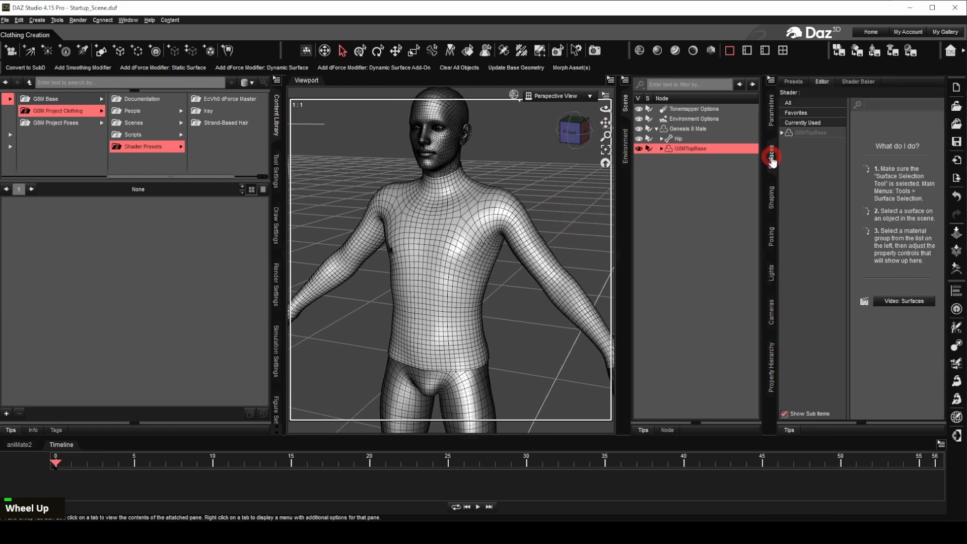
left_click(782, 133)
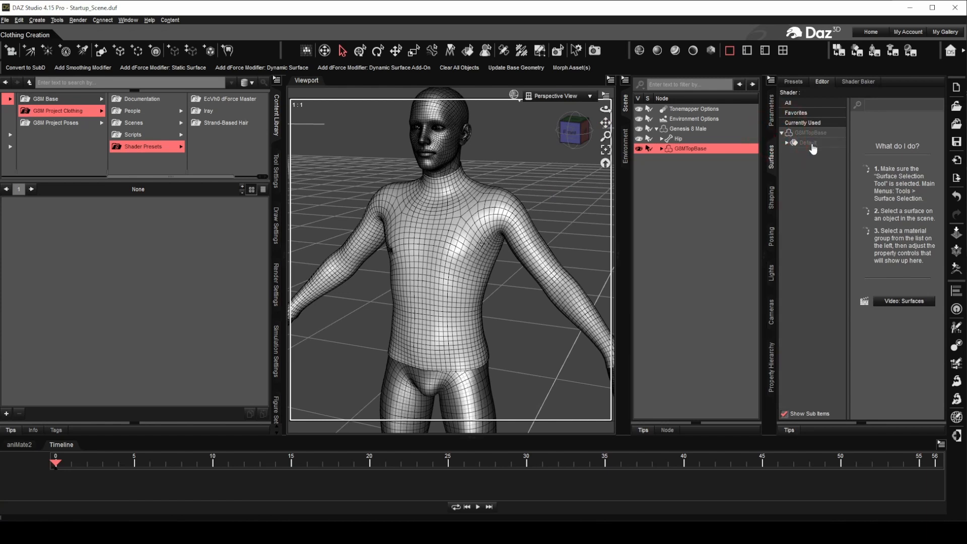
left_click(811, 143)
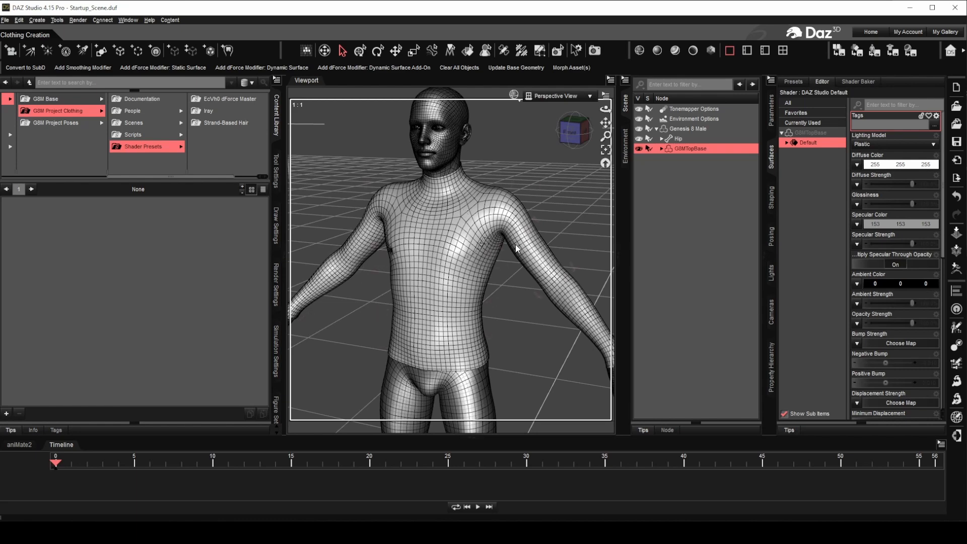
Step: Set the Default surface's diffuse colour to dark purple (64, 0, 128)
left_click(886, 165)
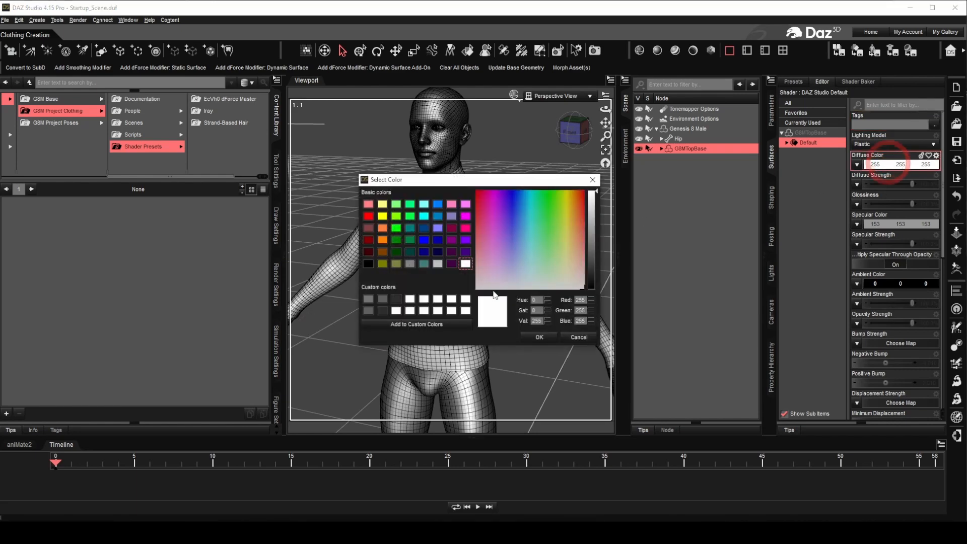
left_click(465, 252)
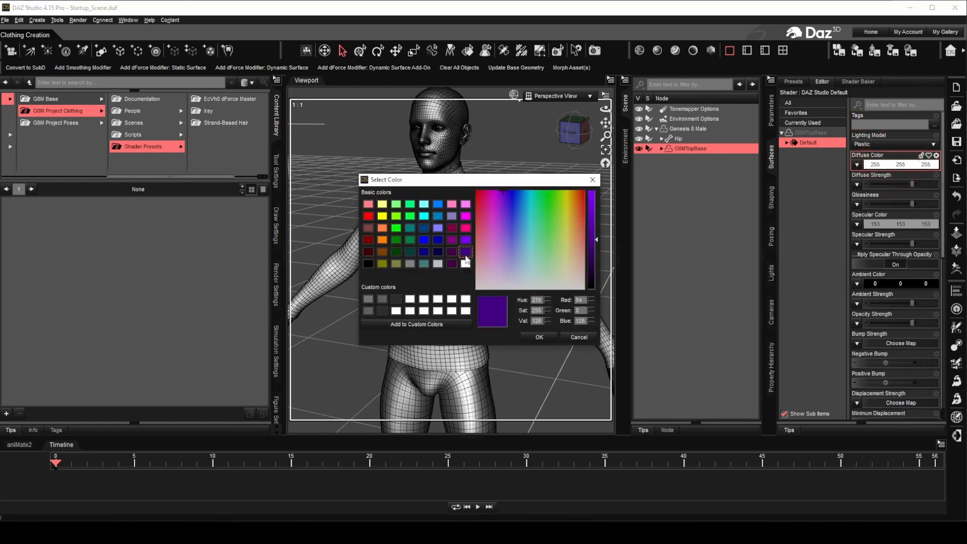
left_click(539, 338)
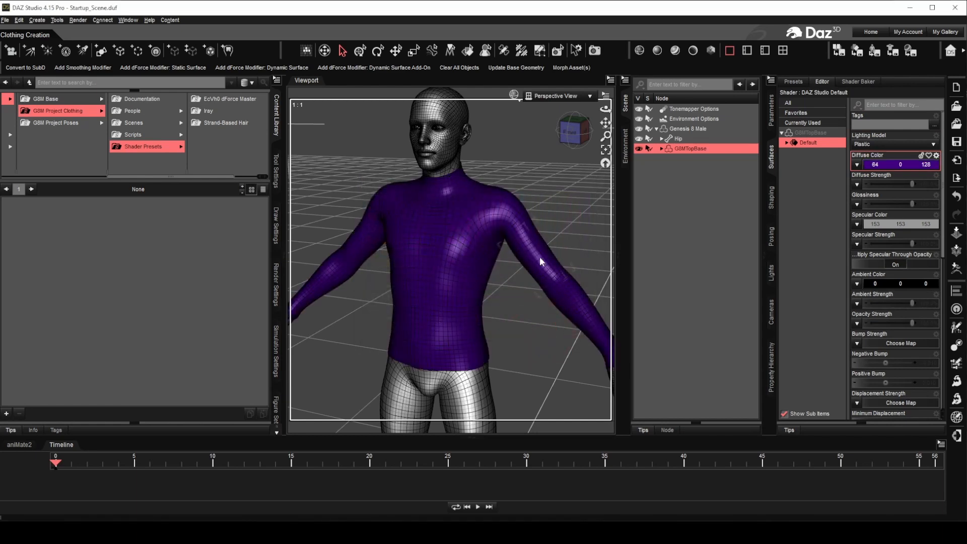
Step: Undo the purple diffuse colour change on the shirt
mouse_move(605, 108)
left_mouse_down()
mouse_move(534, 110)
mouse_move(595, 109)
left_mouse_up()
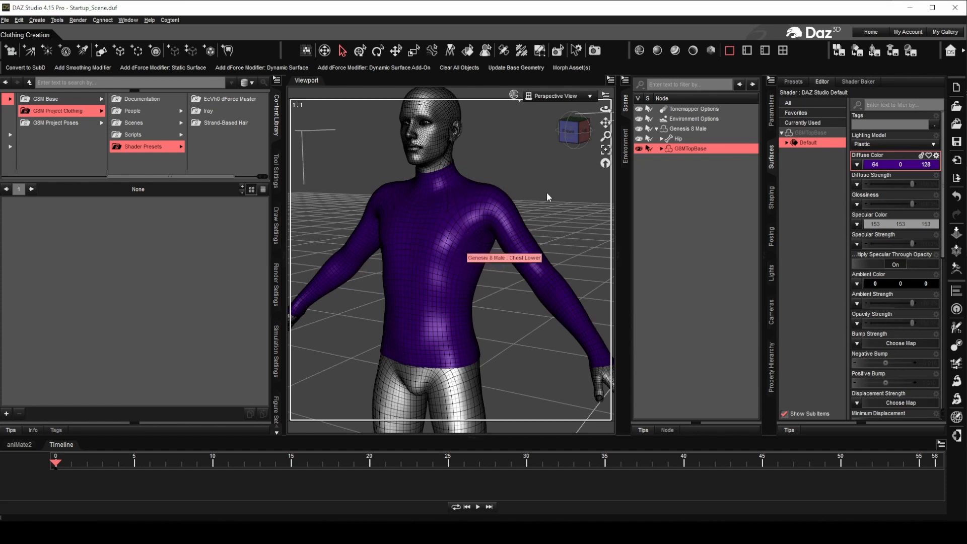
key("ctrl")
key("ctrl+z")
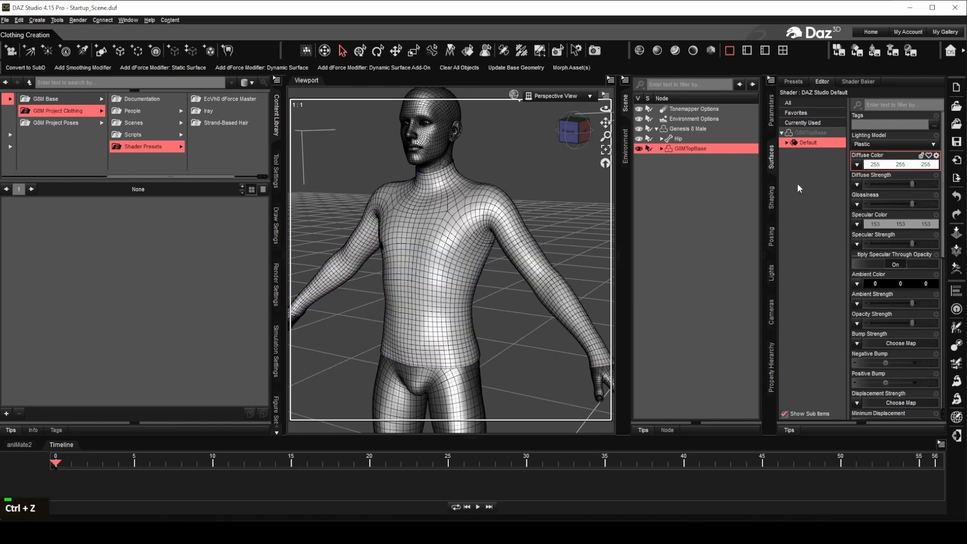
Step: Activate the Geometry Editor, show its tool settings and expand the shirt's Surfaces group
left_click(539, 51)
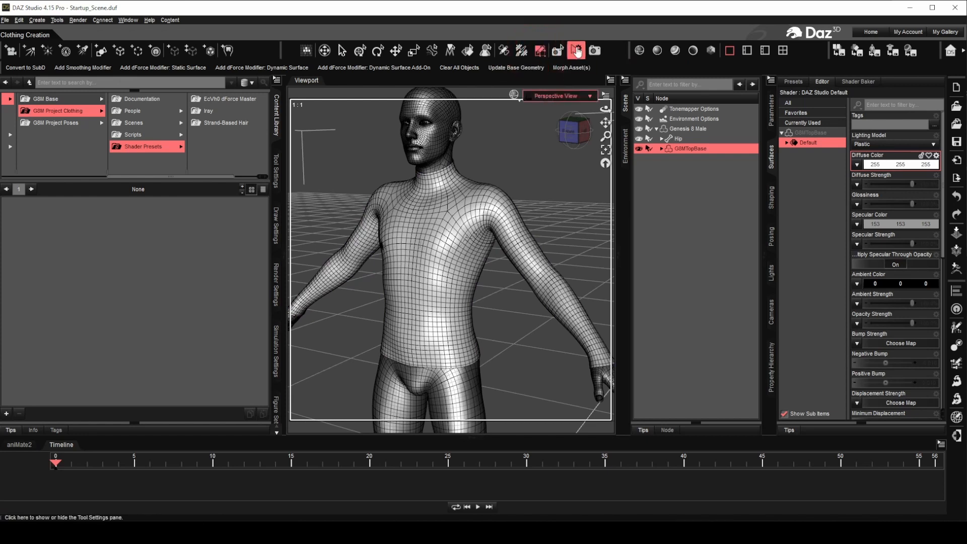
left_click(576, 51)
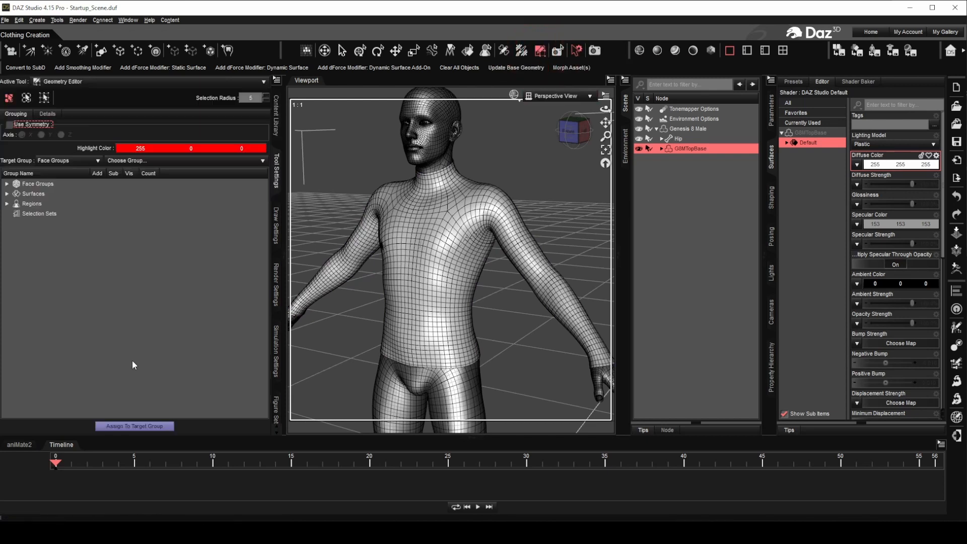
left_click(7, 193)
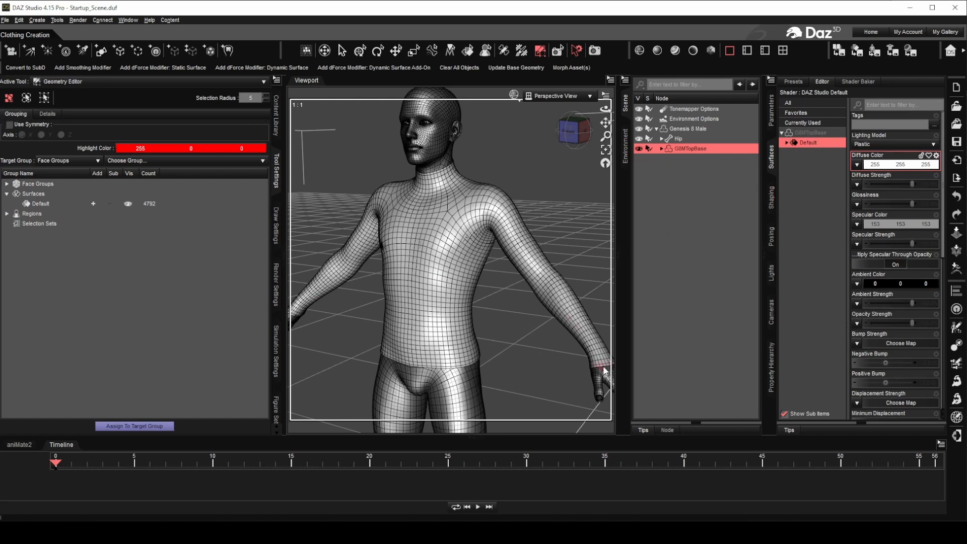
Step: Enable X-axis symmetry and select a sleeve polygon at the wrist edge
left_click_drag(606, 122, 564, 112)
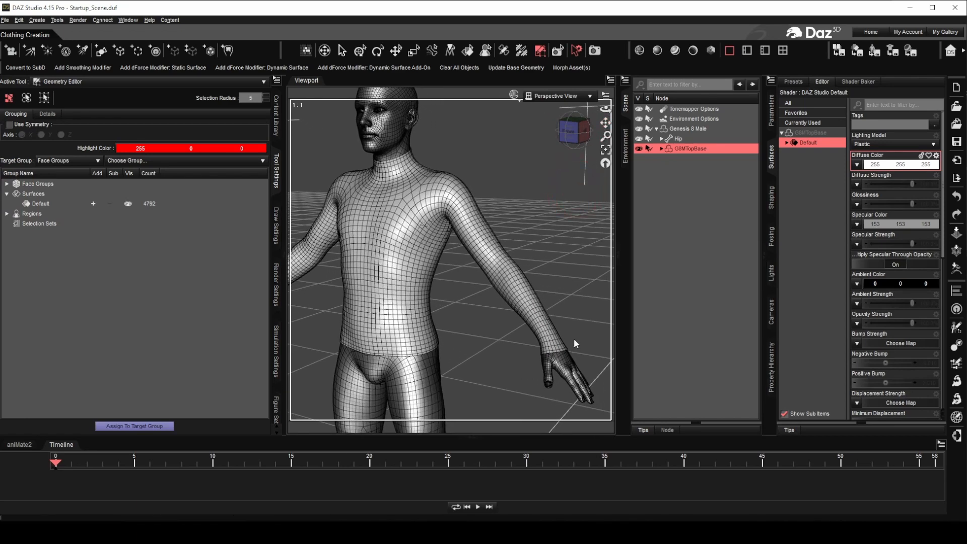
scroll(573, 334, "down", 3)
left_click_drag(606, 123, 580, 119)
scroll(552, 290, "down", 3)
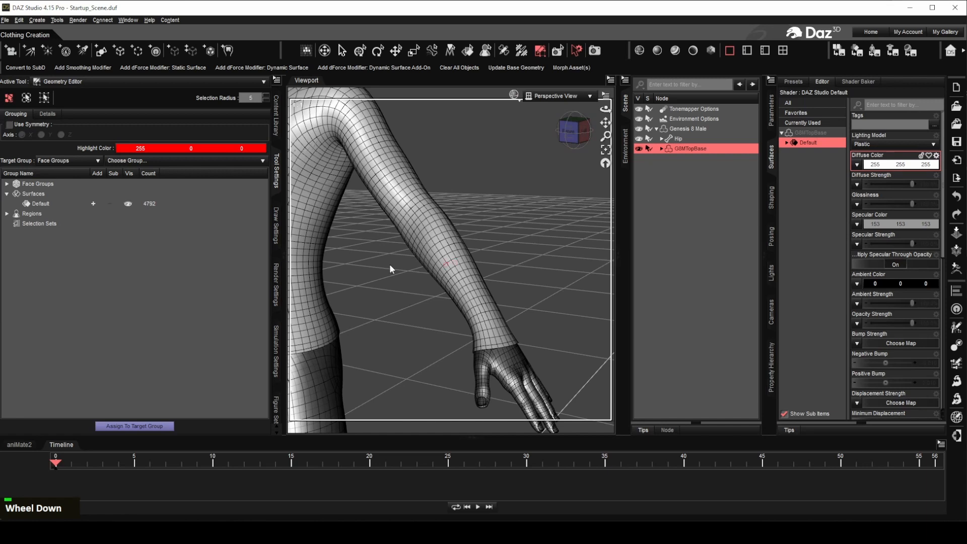
left_click(9, 124)
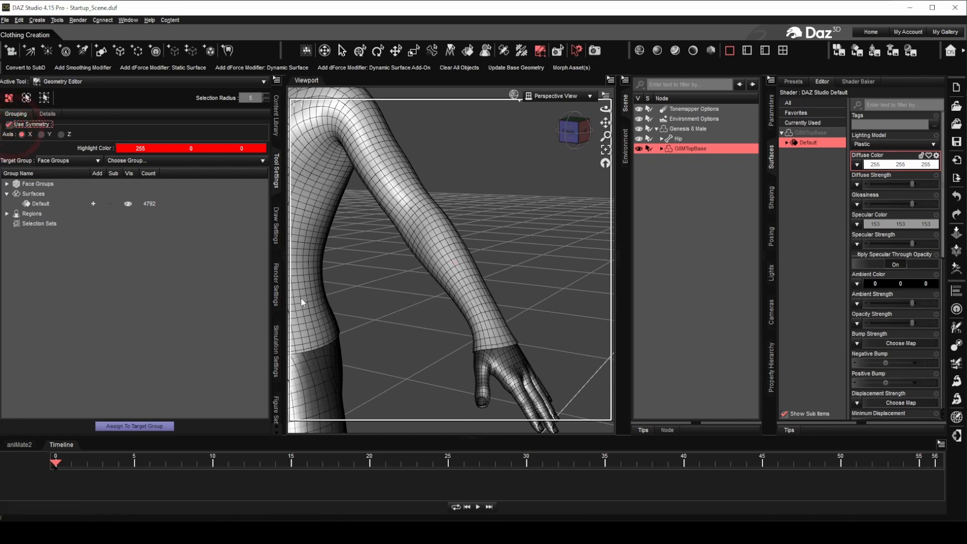
left_click(496, 346)
Step: Extend the wrist polygon selection to the full loop around the sleeve opening
scroll(514, 362, "down", 3)
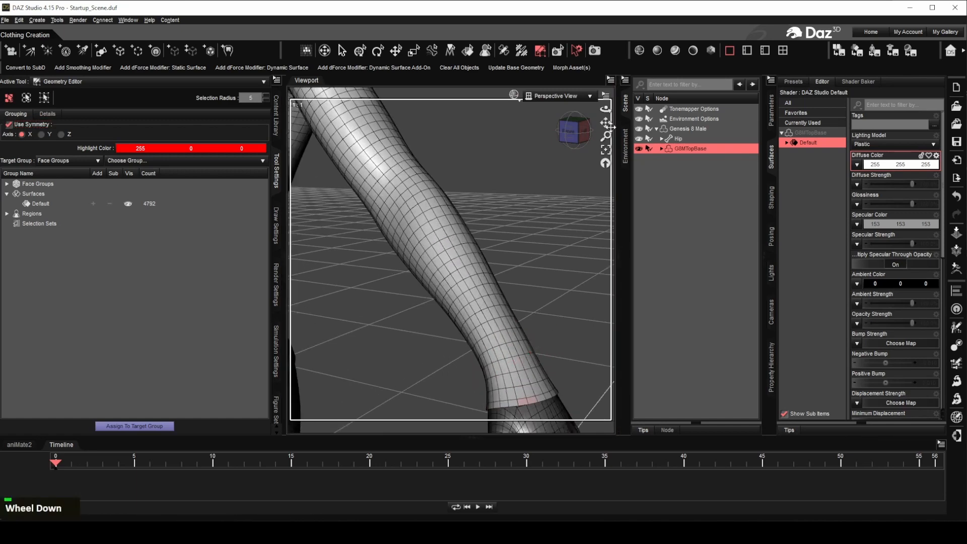
left_click_drag(611, 127, 551, 14)
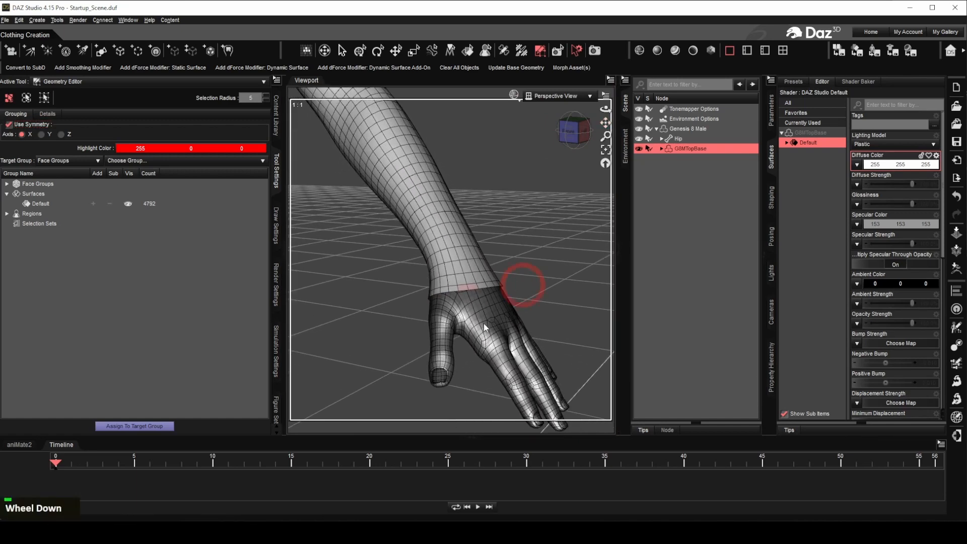
right_click(471, 287)
mouse_move(526, 353)
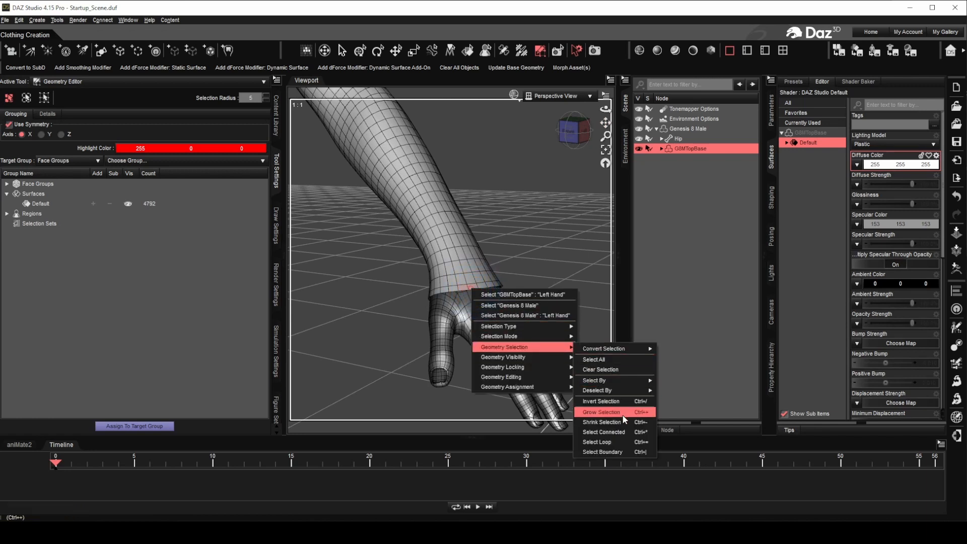
left_click(628, 442)
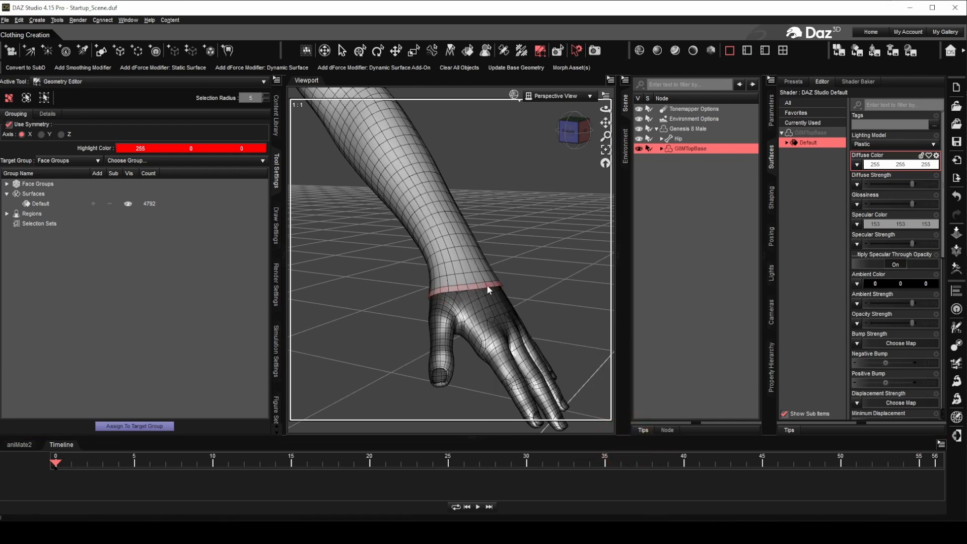
Step: Grow the polygon selection from the wrist loops up both sleeves to the shoulders
right_click(487, 285)
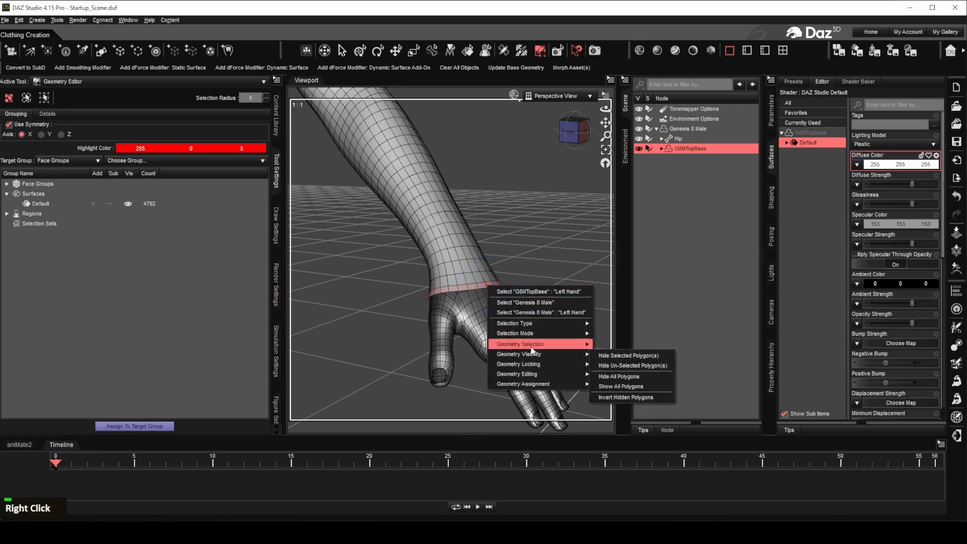
mouse_move(532, 348)
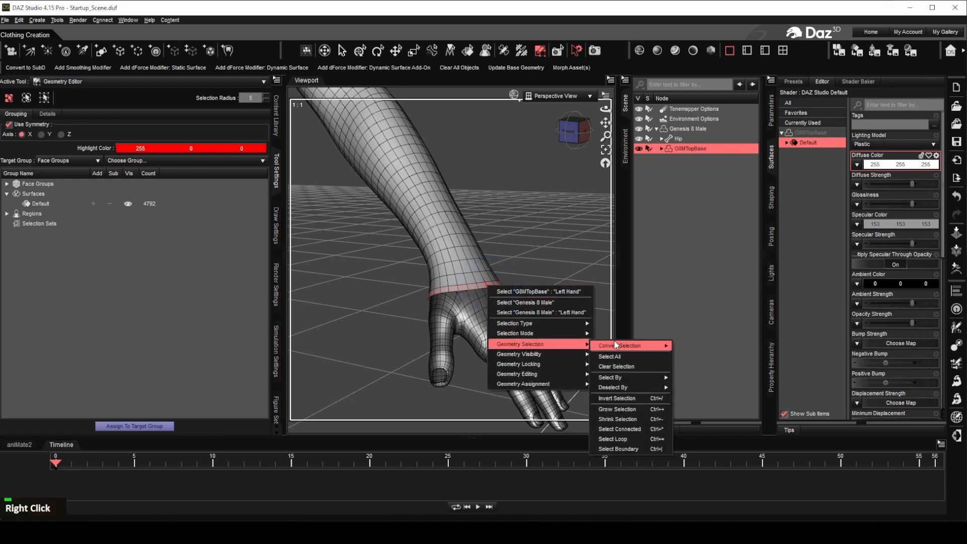
left_click(650, 408)
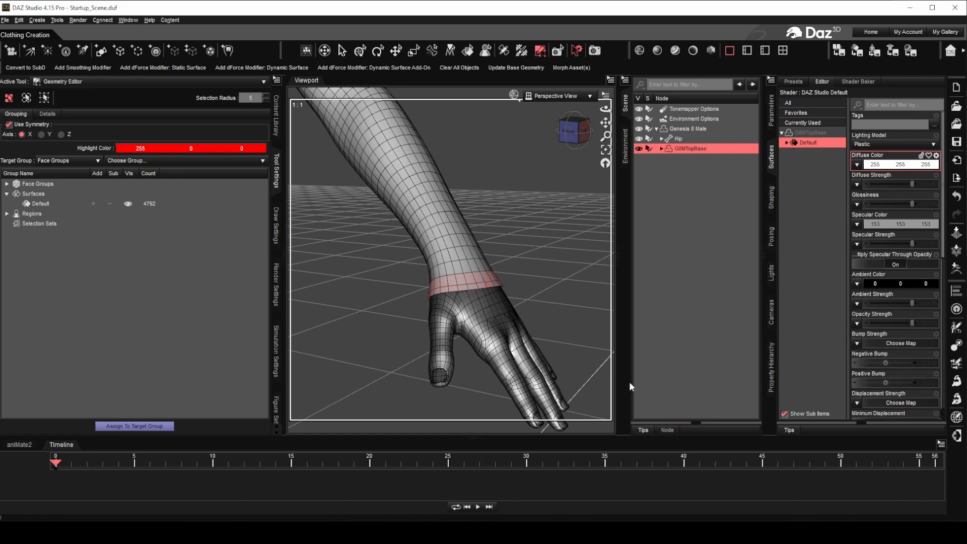
scroll(556, 327, "up", 6)
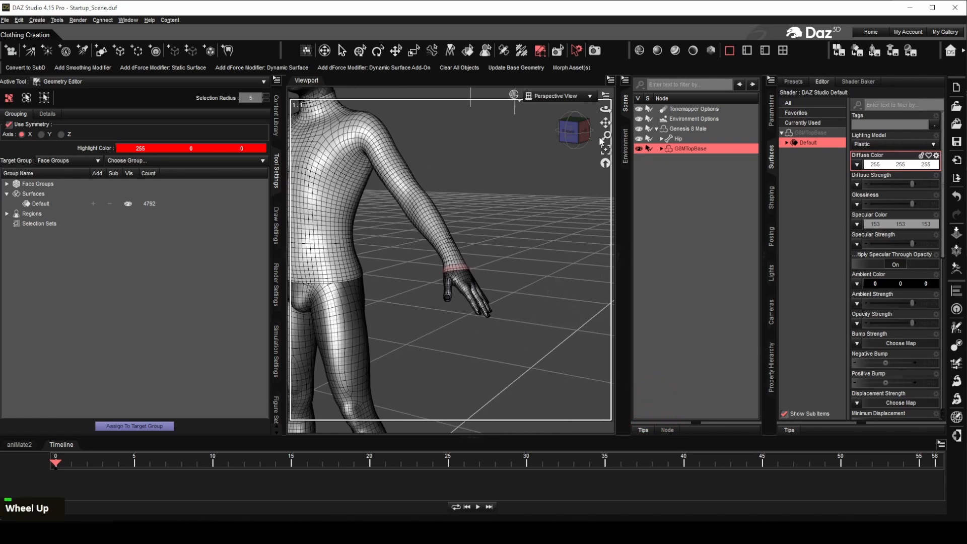
left_click_drag(605, 123, 725, 182)
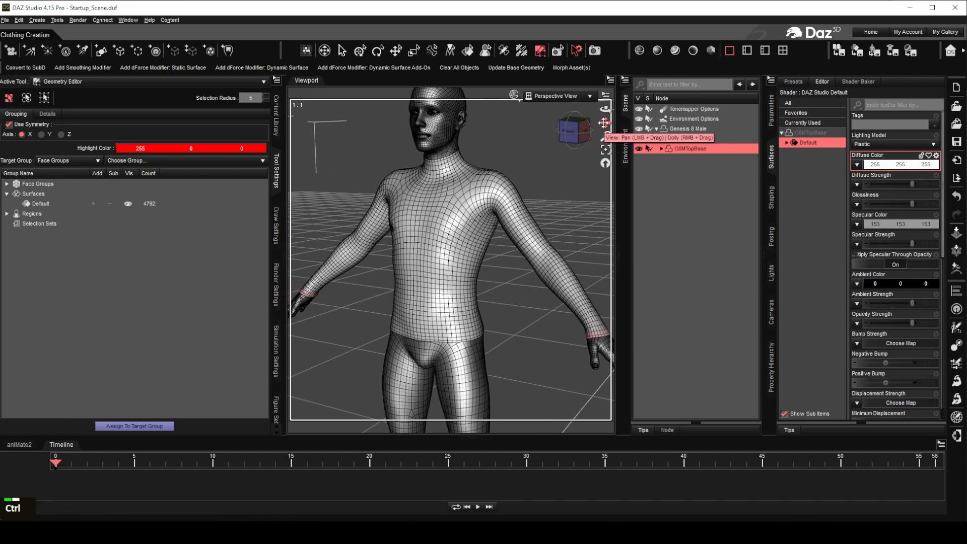
key("ctrl+plus")
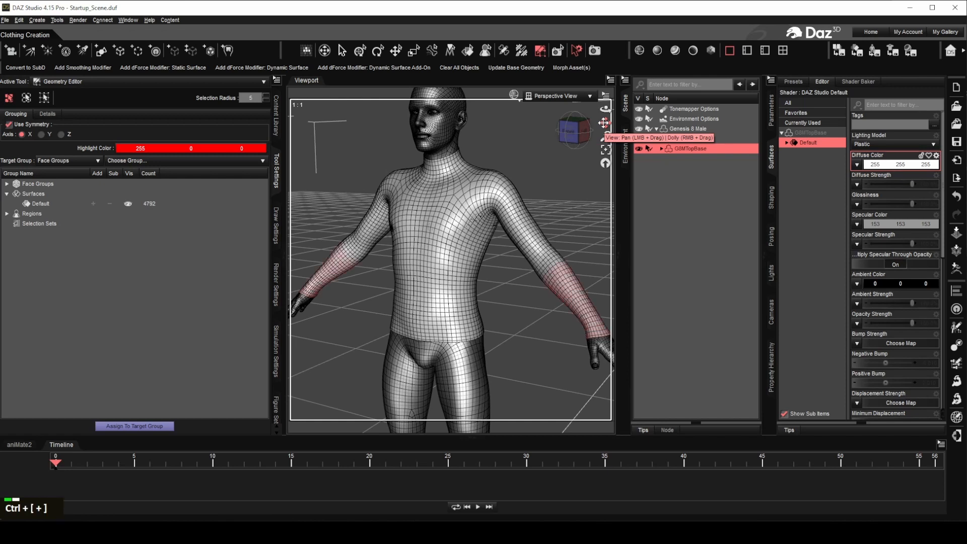
key("ctrl+plus")
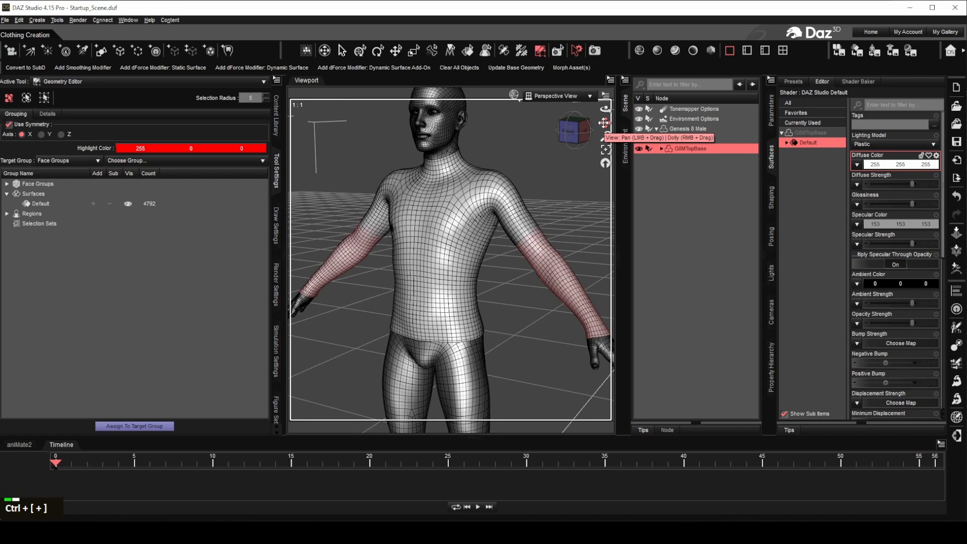
key("ctrl+plus")
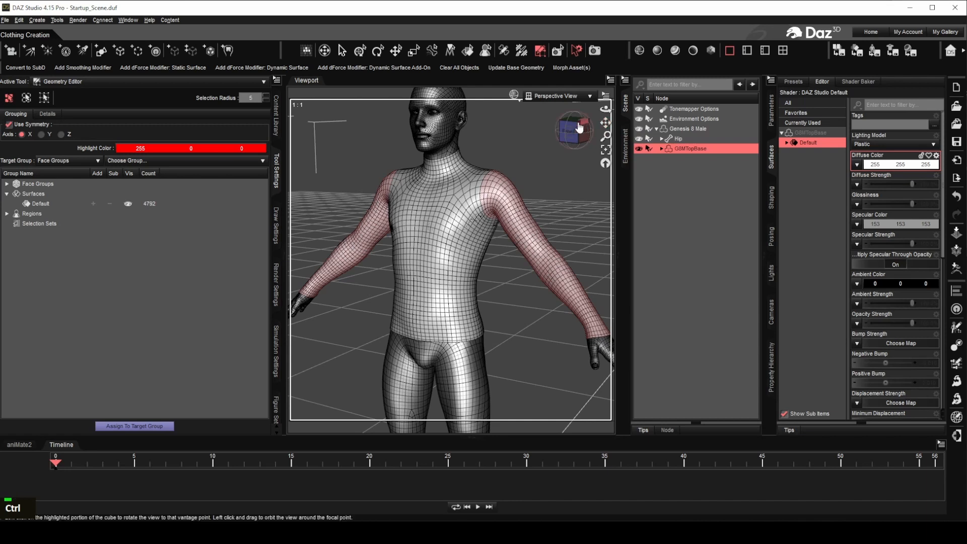
Step: Create a surface named Sleeves from the selected sleeve polygons and remove those polygons from the selection
right_click(33, 193)
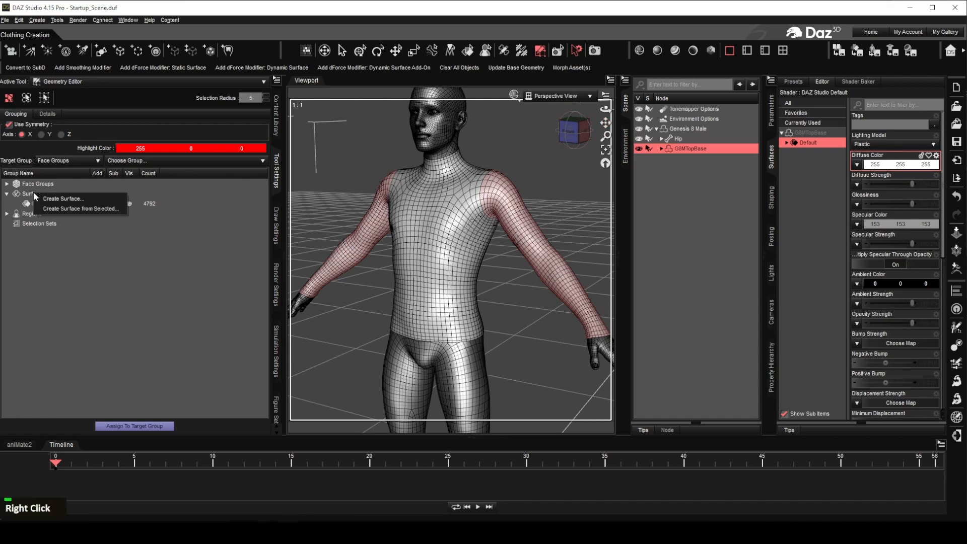
left_click(93, 208)
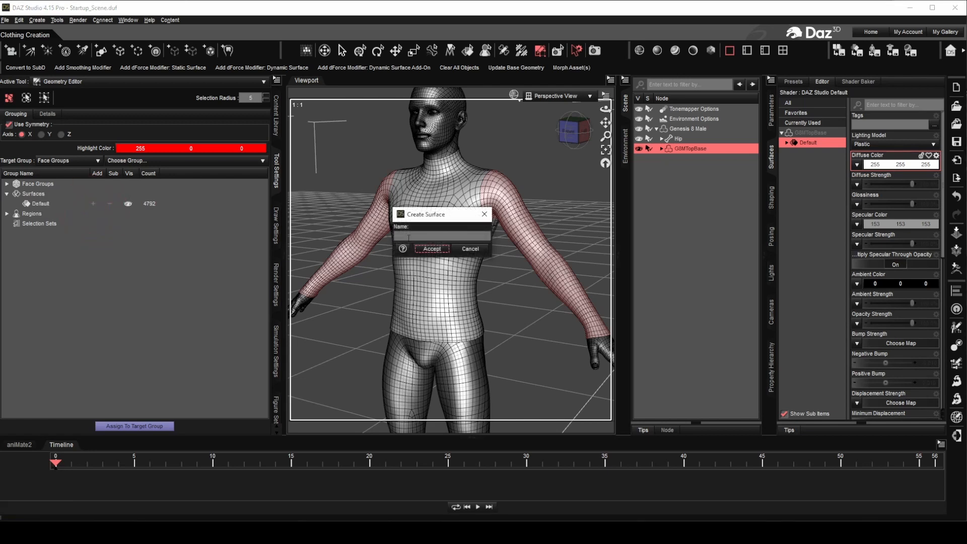
type("S")
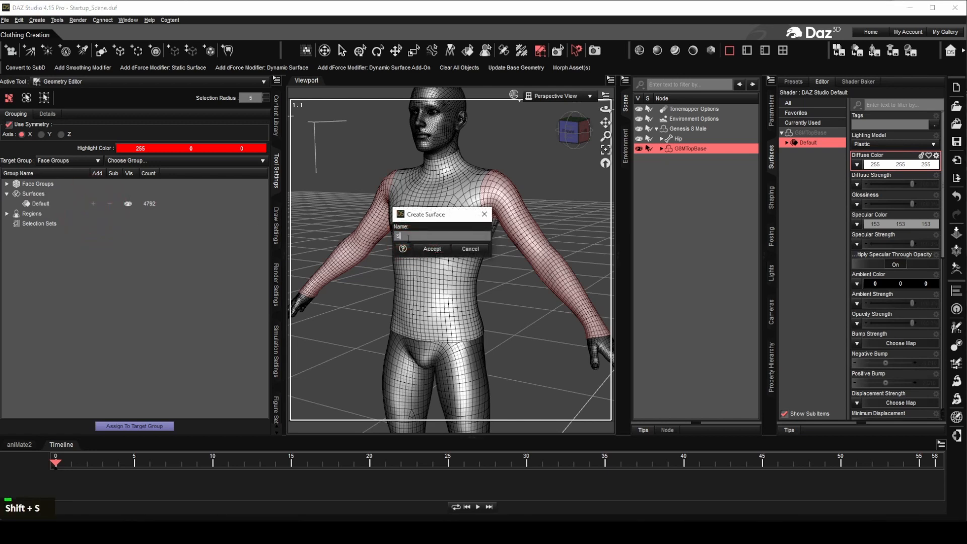
type("leeves")
key("Return")
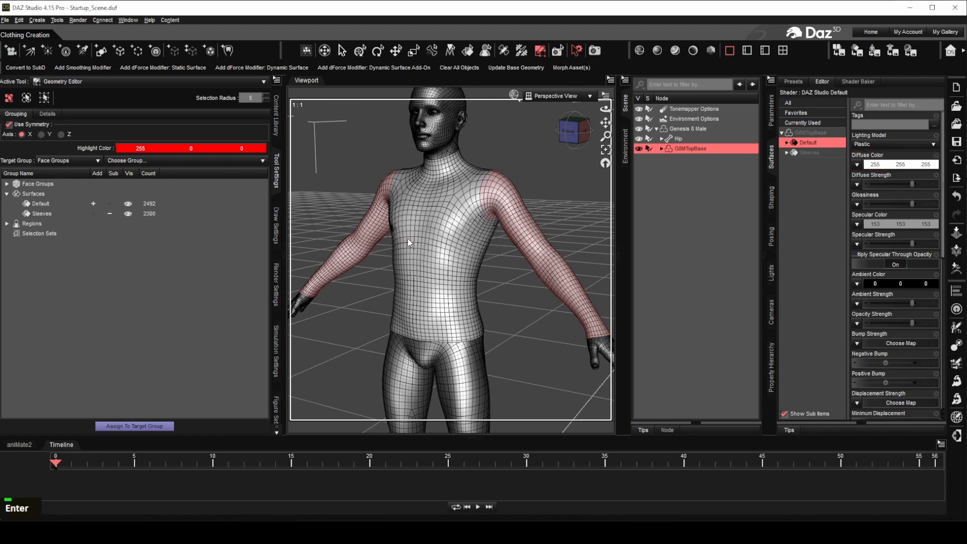
left_click(109, 215)
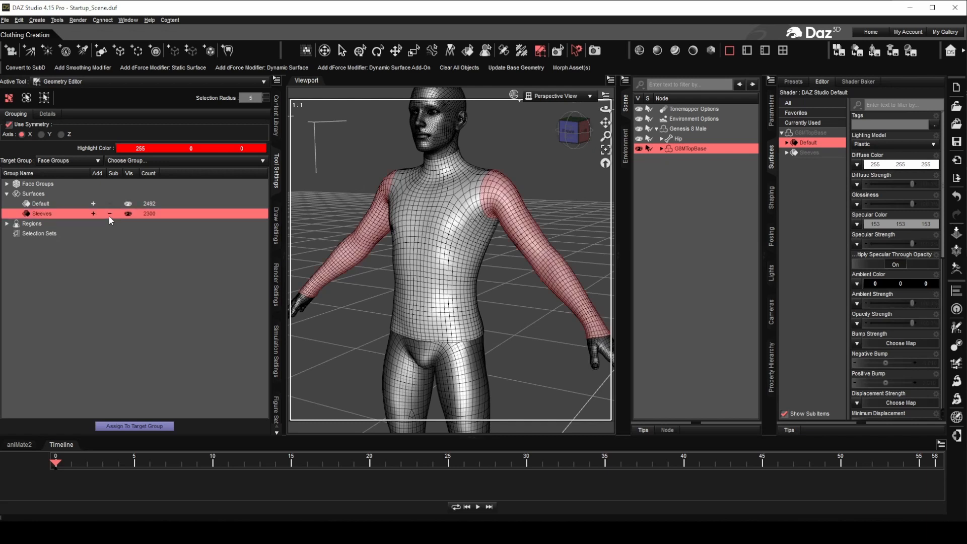
left_click(129, 261)
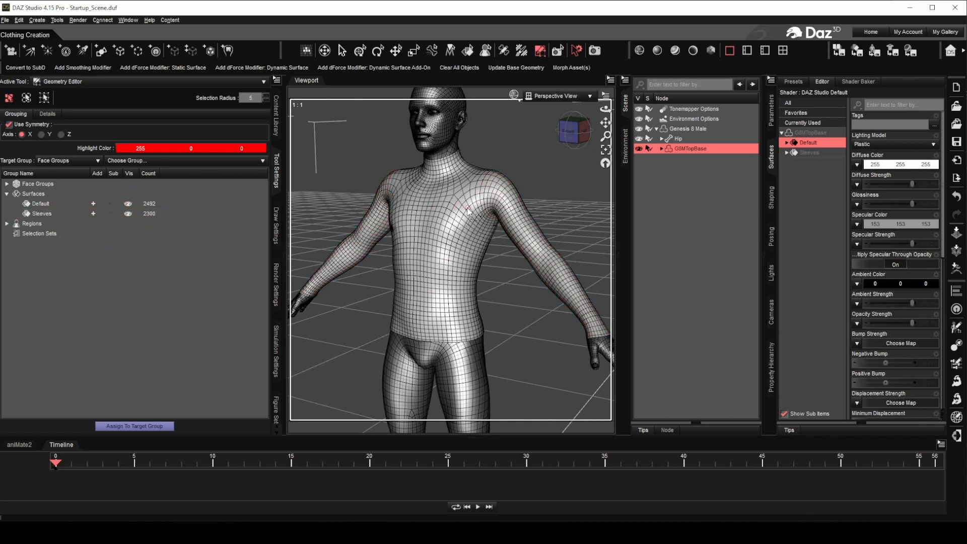
Step: Select the full polygon loop around the upper edge of the shirt's neck opening
scroll(464, 149, "down", 5)
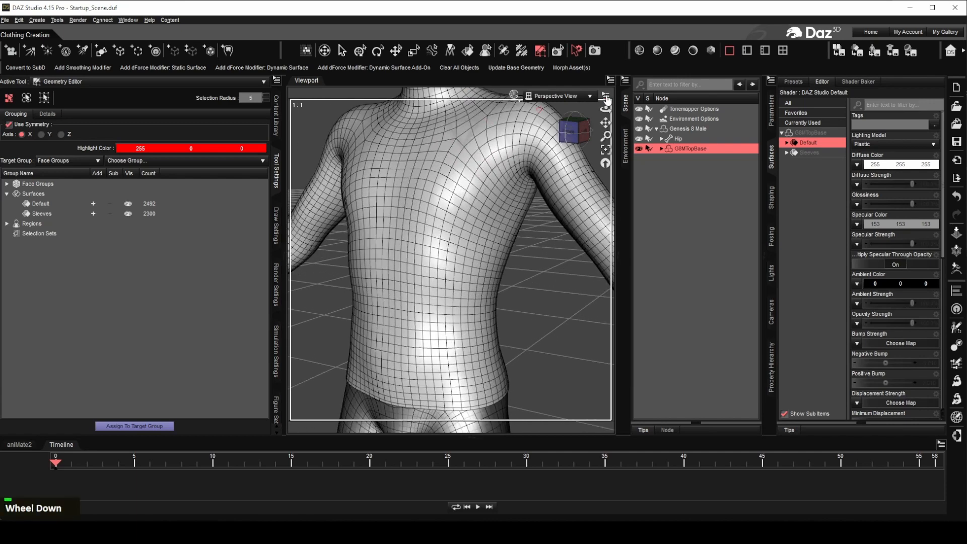
scroll(464, 149, "down", 2)
left_click_drag(605, 122, 600, 244)
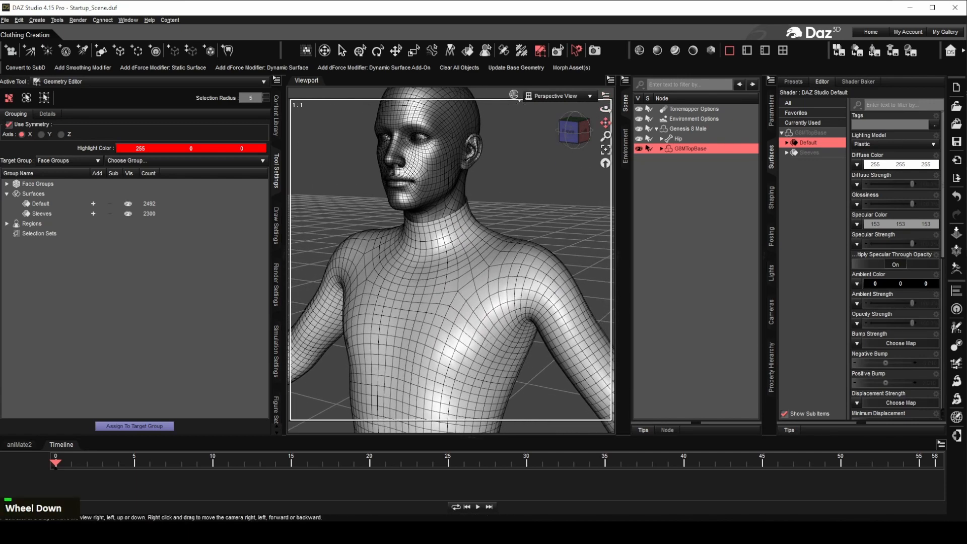
left_click_drag(605, 109, 541, 113)
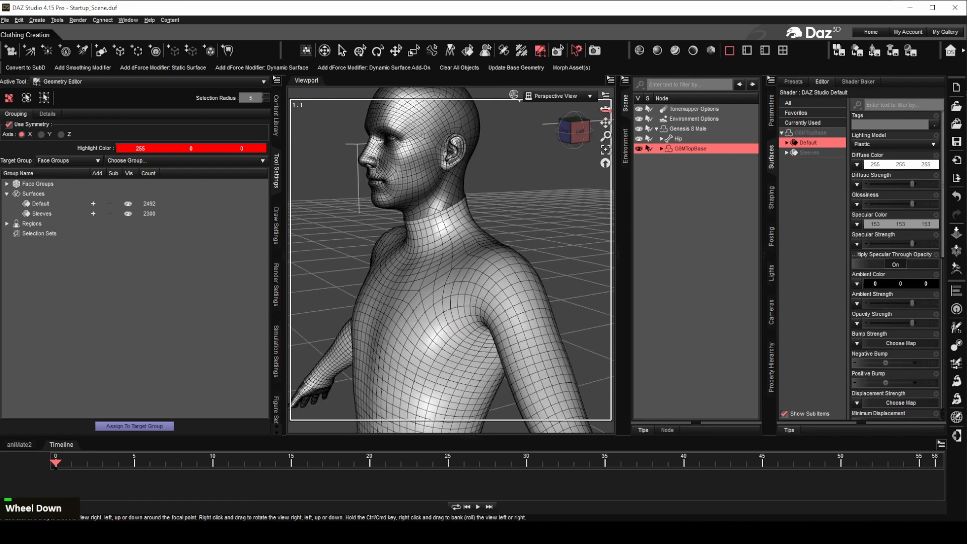
scroll(445, 214, "up", 2)
scroll(446, 214, "down", 8)
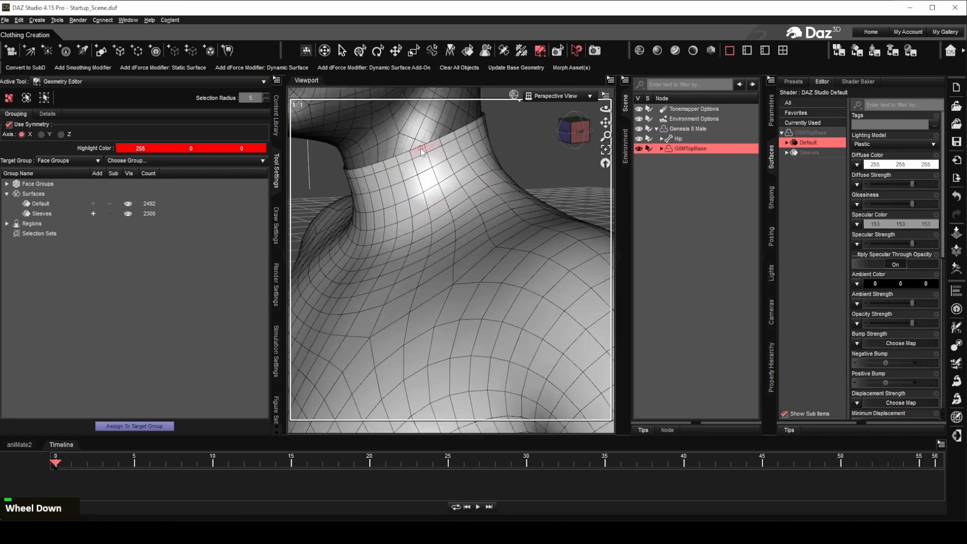
right_click(427, 150)
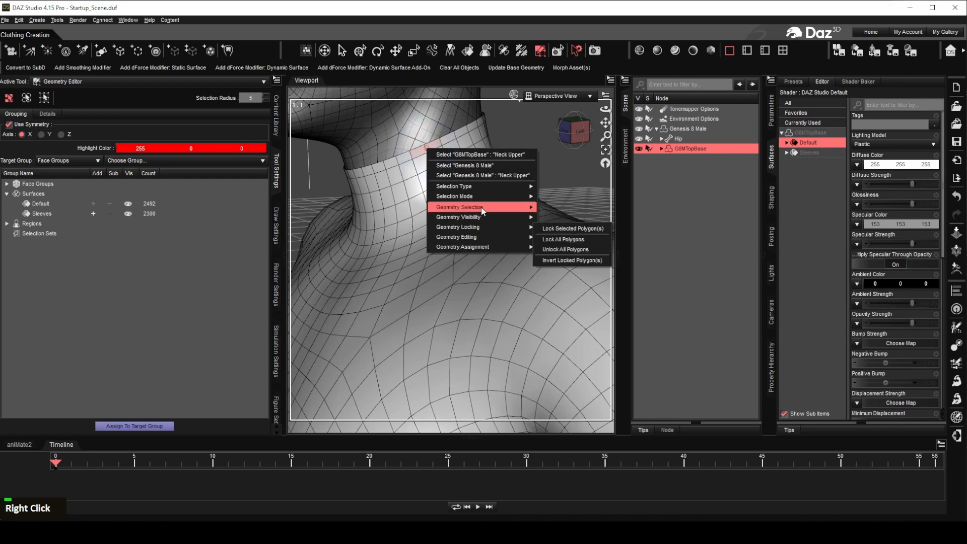
mouse_move(482, 207)
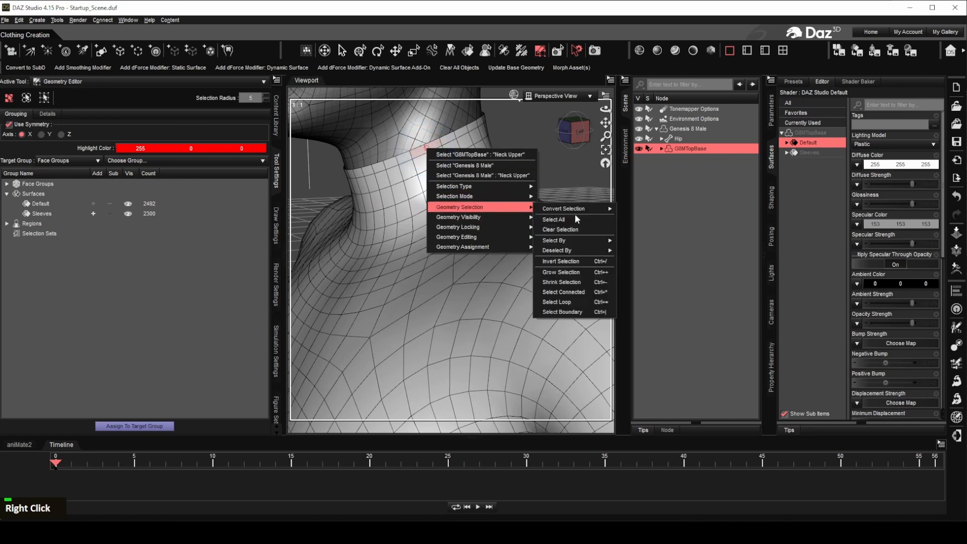
left_click(577, 302)
Step: Grow the neck loop selection down to the base of the neck and shrink it once
key("ctrl")
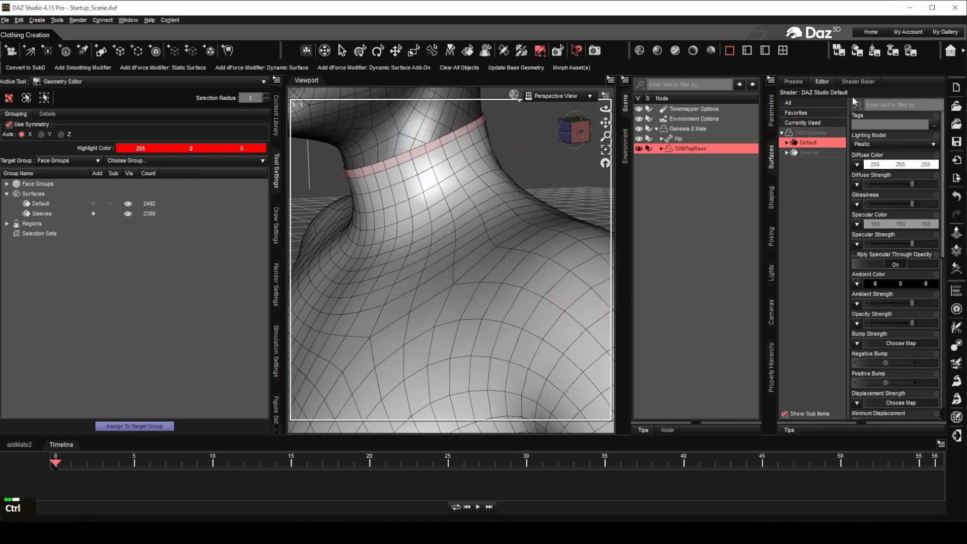
key("ctrl+plus")
key("ctrl+plus")
key("ctrl+plus")
key("ctrl+plus")
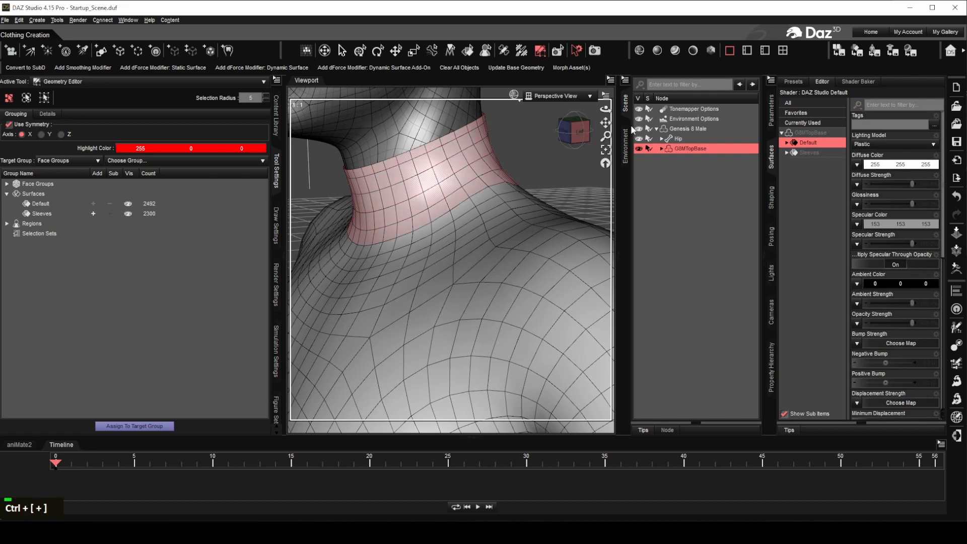
mouse_move(605, 109)
left_mouse_down()
mouse_move(587, 107)
mouse_move(600, 110)
left_mouse_up()
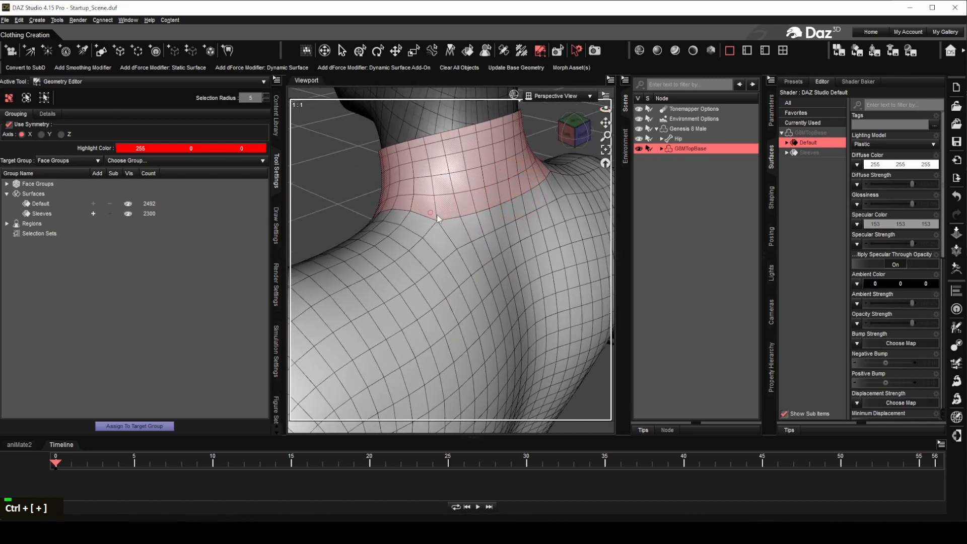
right_click(499, 198)
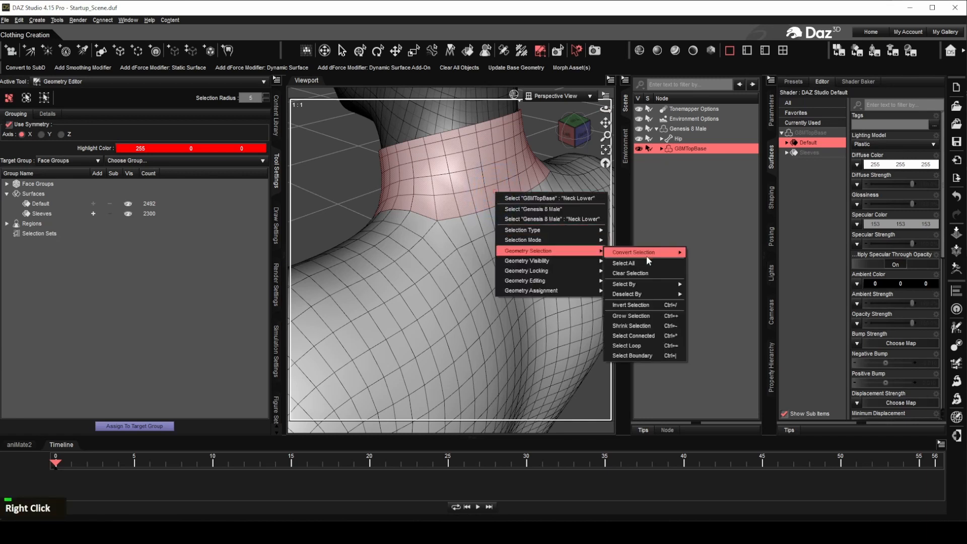
left_click(649, 326)
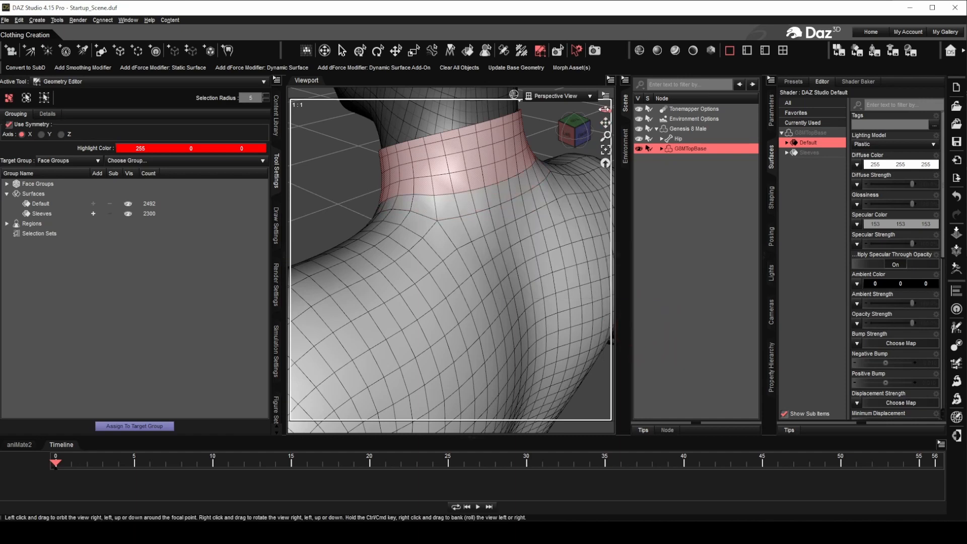
Step: Create a surface named Collar from the selected neck polygons
left_click_drag(605, 109, 579, 109)
scroll(528, 219, "up", 6)
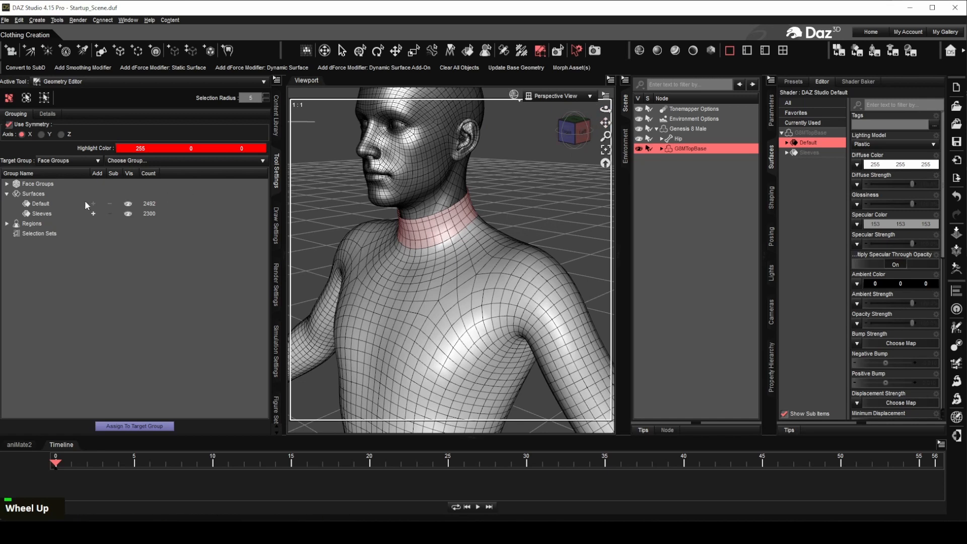
right_click(32, 195)
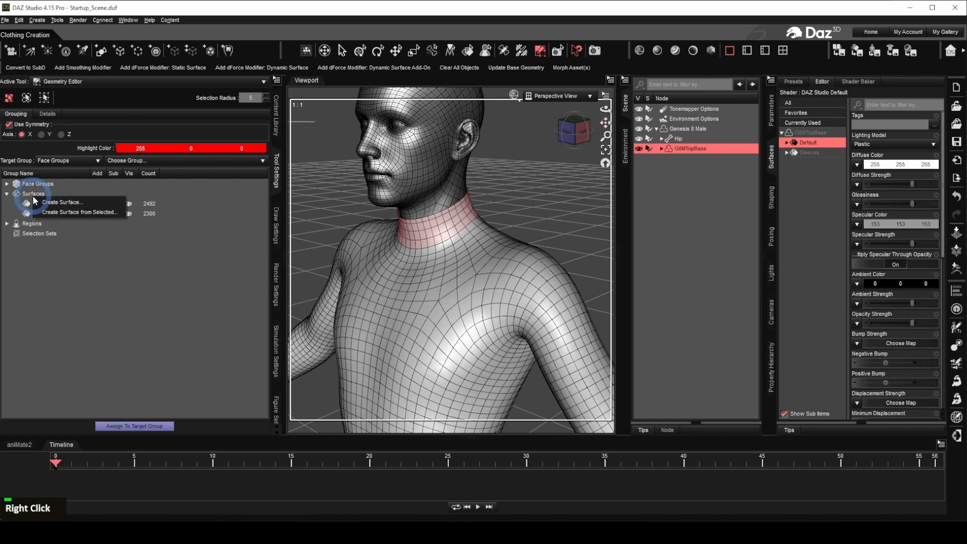
left_click(62, 207)
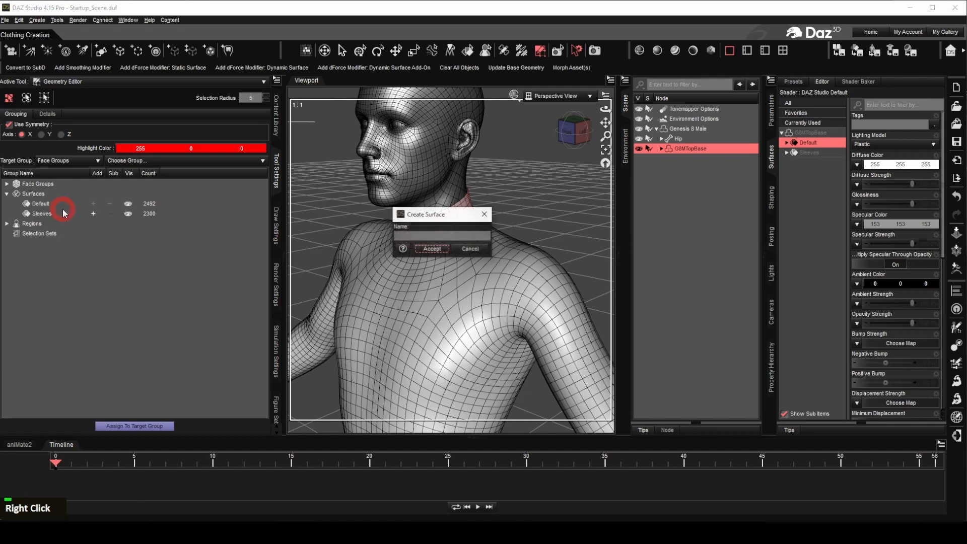
left_click(417, 235)
type("Co")
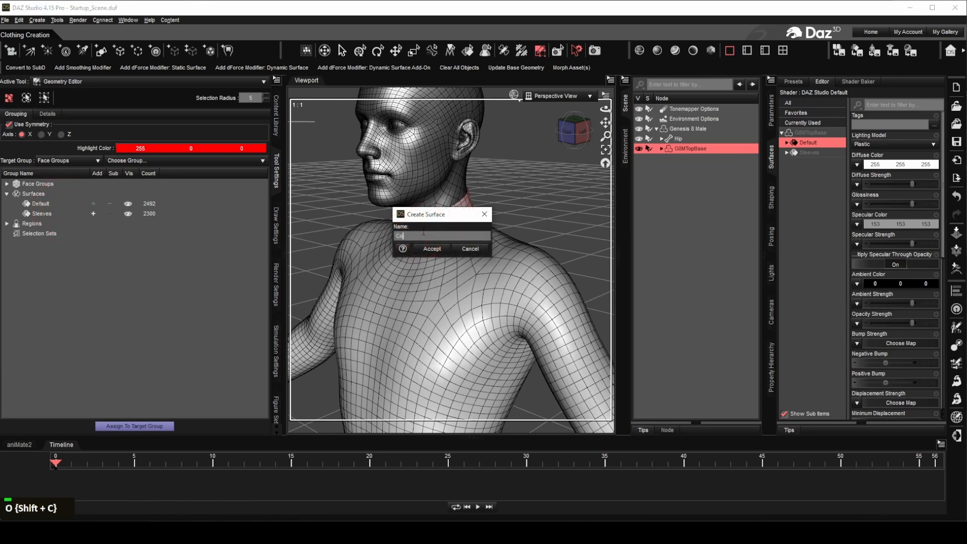
type("llar")
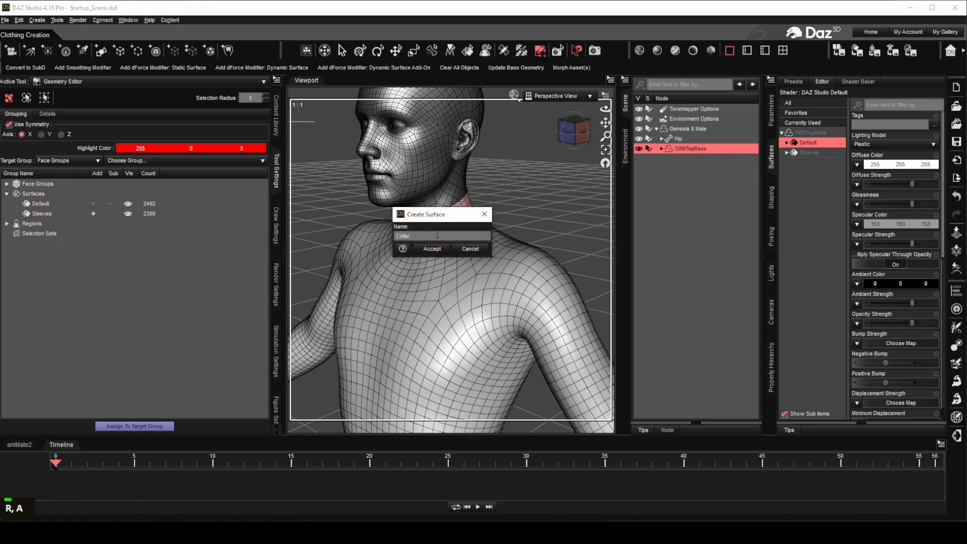
left_click(435, 249)
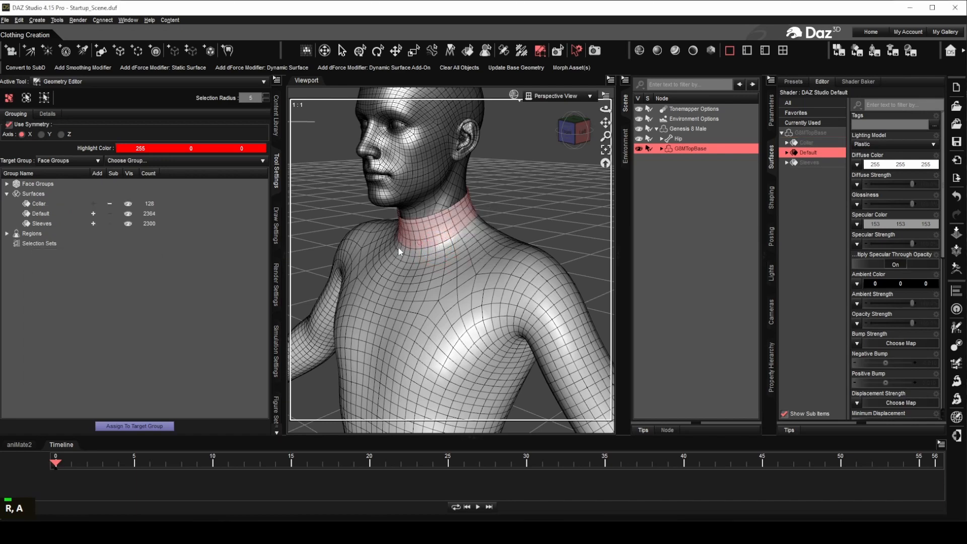
Step: Check the shader settings of the Collar and Default surfaces and deselect the collar polygons
left_click_drag(605, 109, 607, 113)
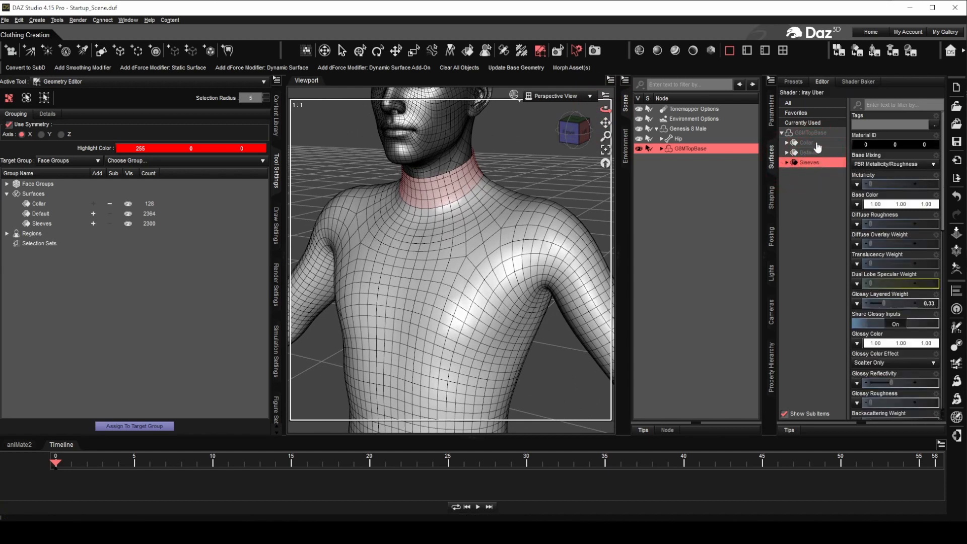
left_click(816, 143)
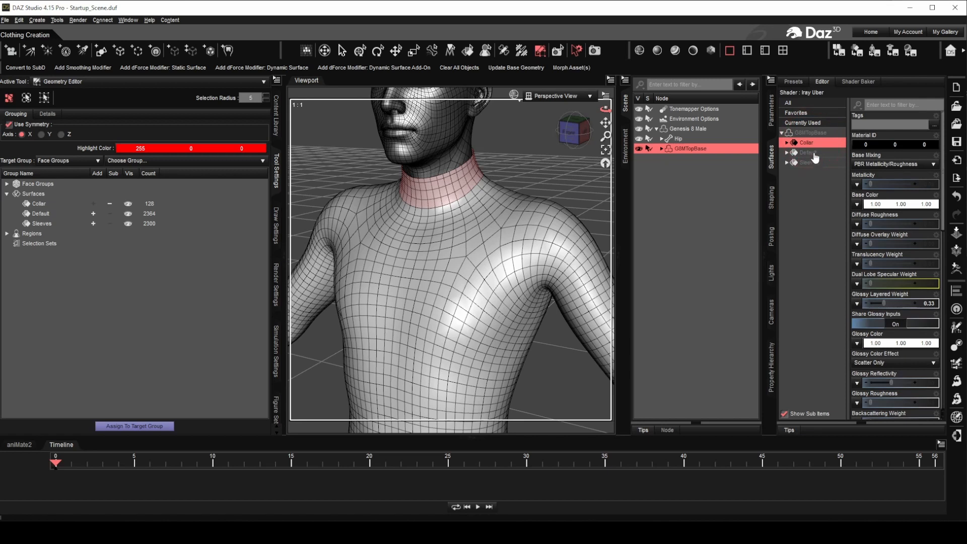
left_click(815, 154)
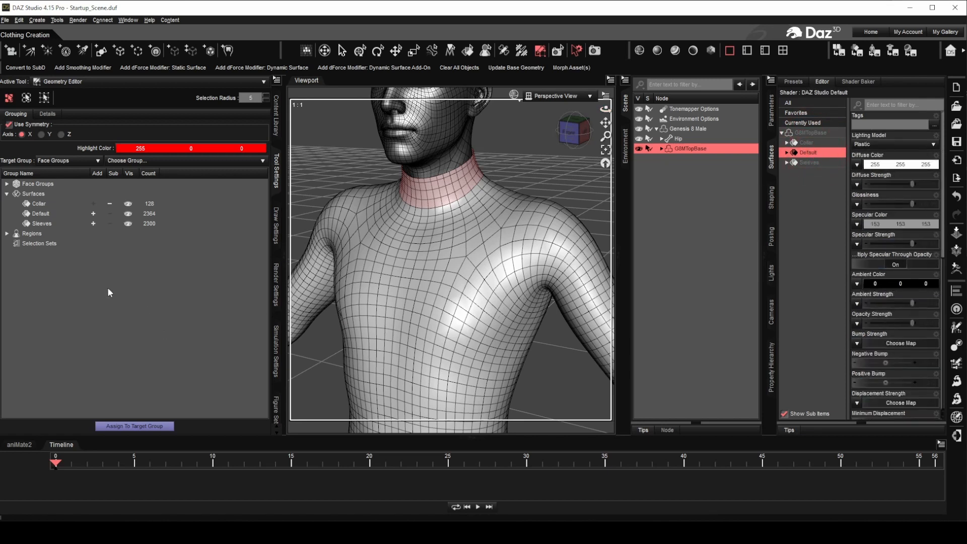
left_click(110, 204)
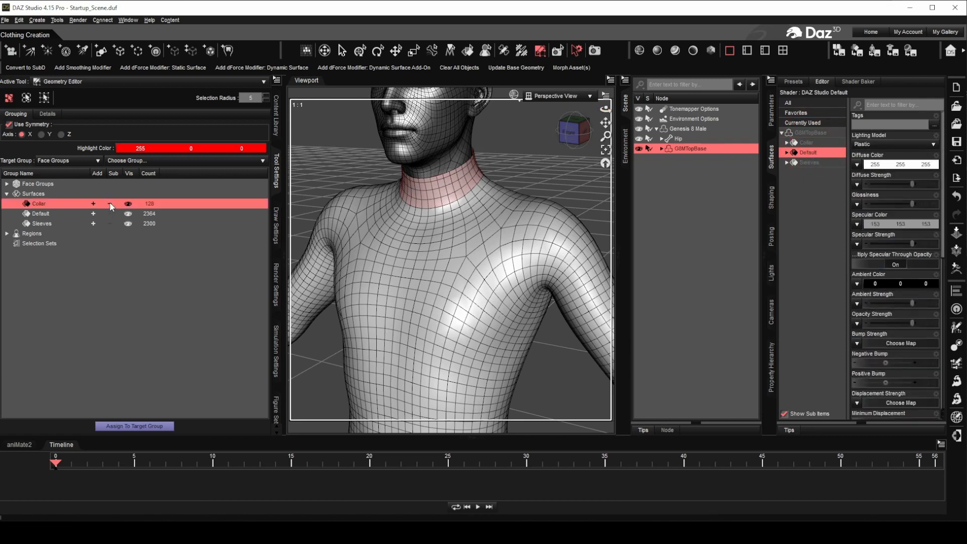
left_click(127, 273)
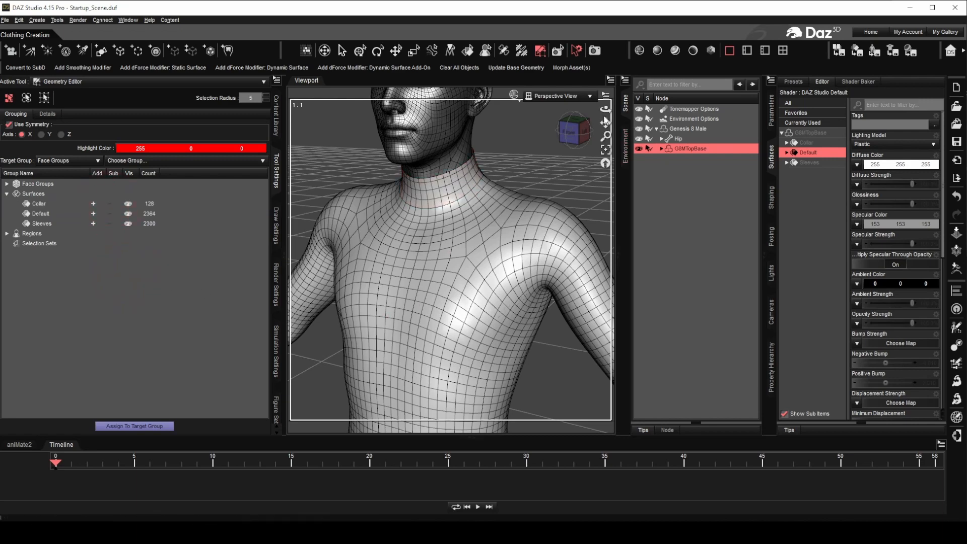
Step: Hide the Sleeves and Collar surfaces so that only the shirt's torso polygons are displayed
left_click_drag(606, 122, 507, 176)
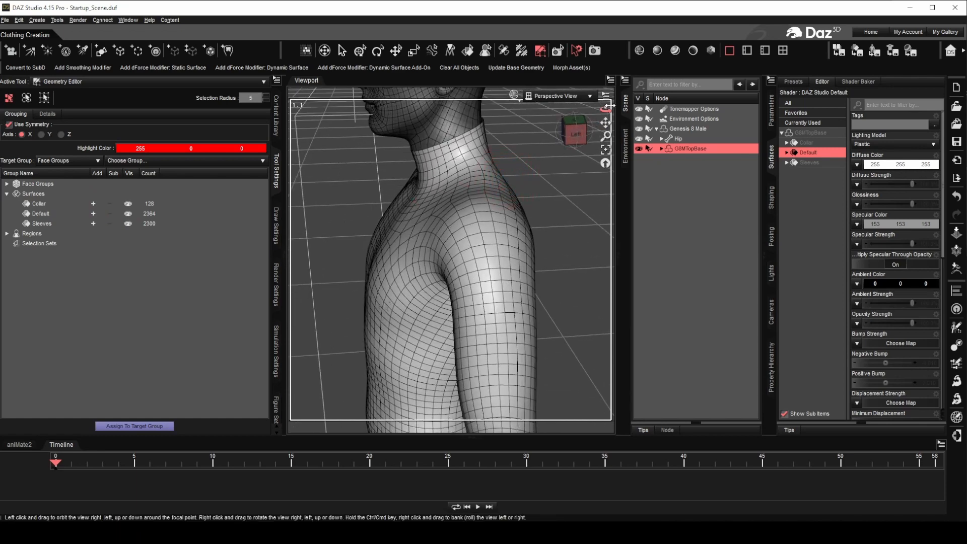
left_click_drag(606, 109, 663, 107)
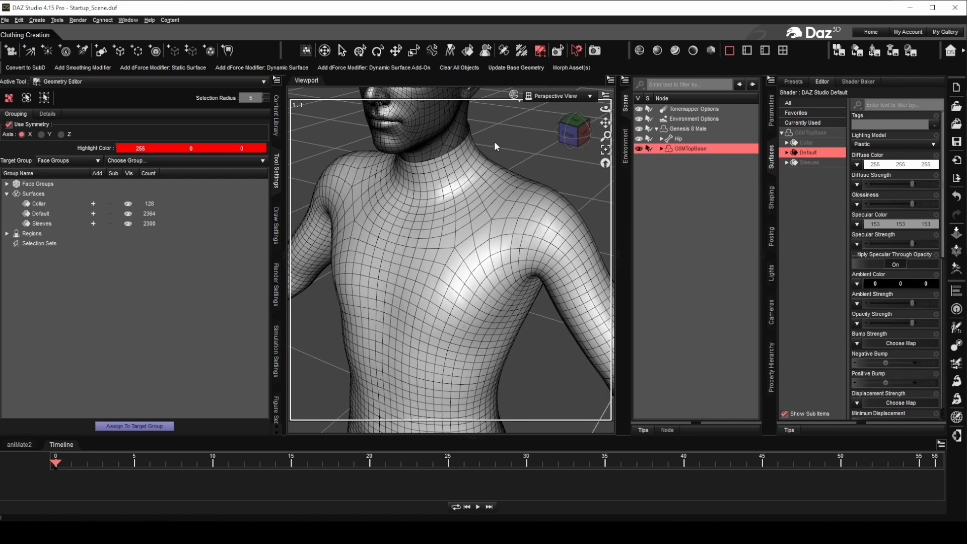
scroll(513, 159, "up", 5)
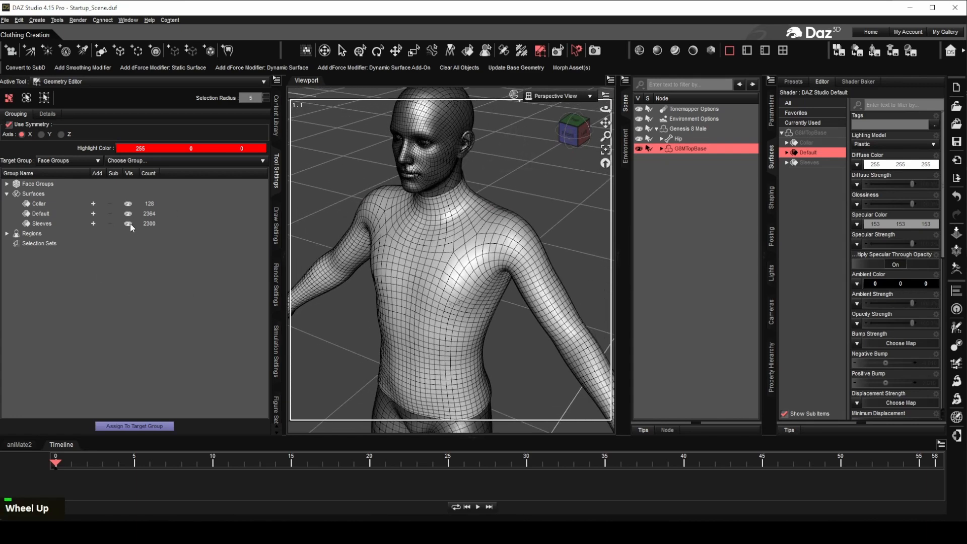
left_click(129, 224)
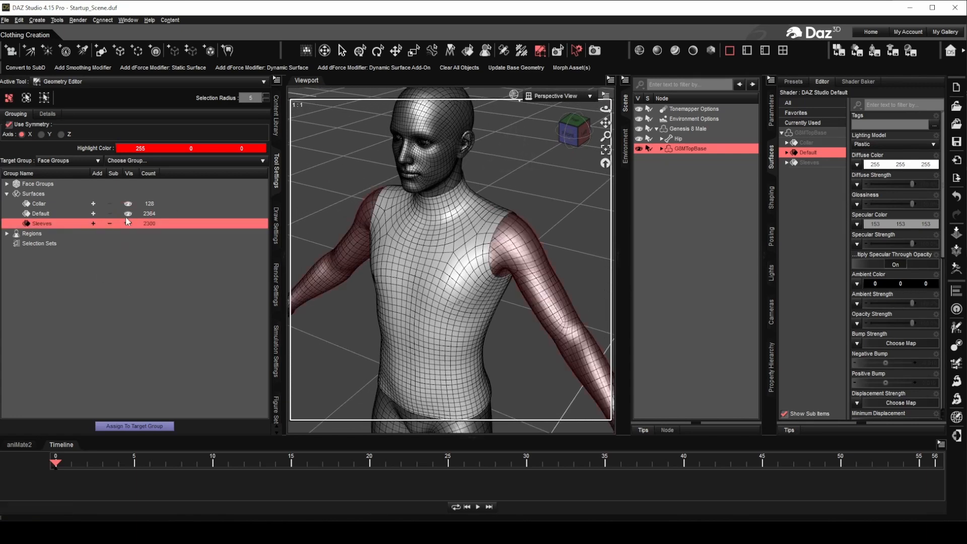
left_click(128, 206)
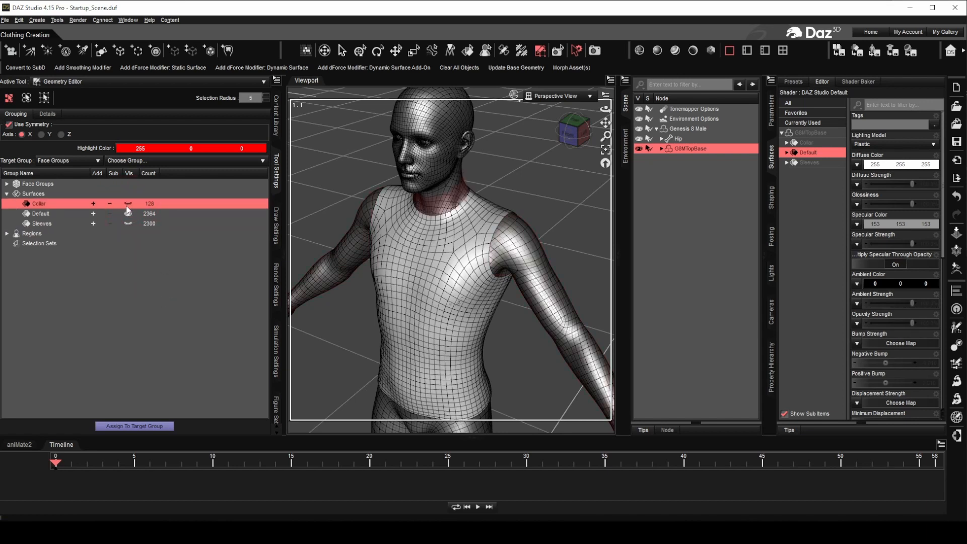
left_click(176, 286)
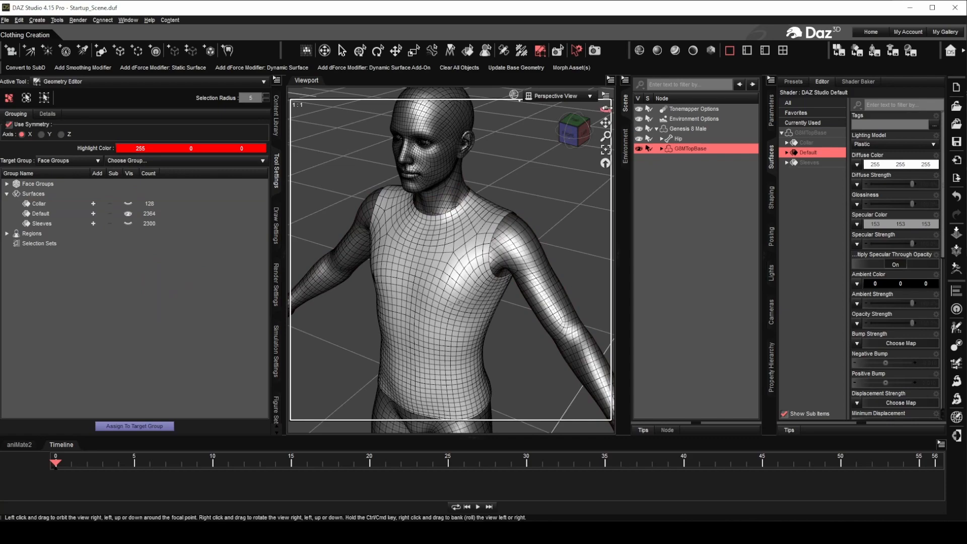
left_click_drag(605, 109, 579, 108)
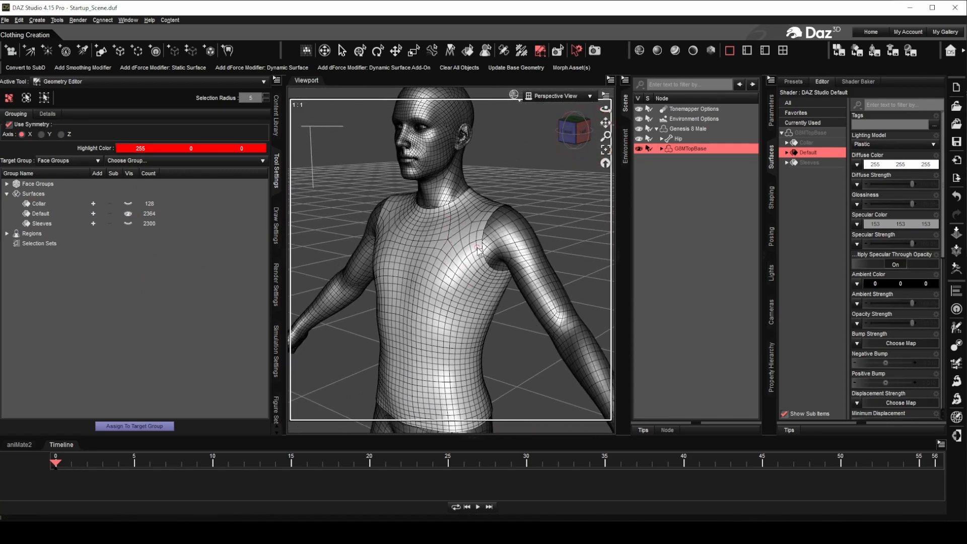
Step: Add the torso polygons along the shoulder seam and down the side below the armhole to the selection
left_click_drag(606, 122, 554, 141)
scroll(472, 181, "down", 2)
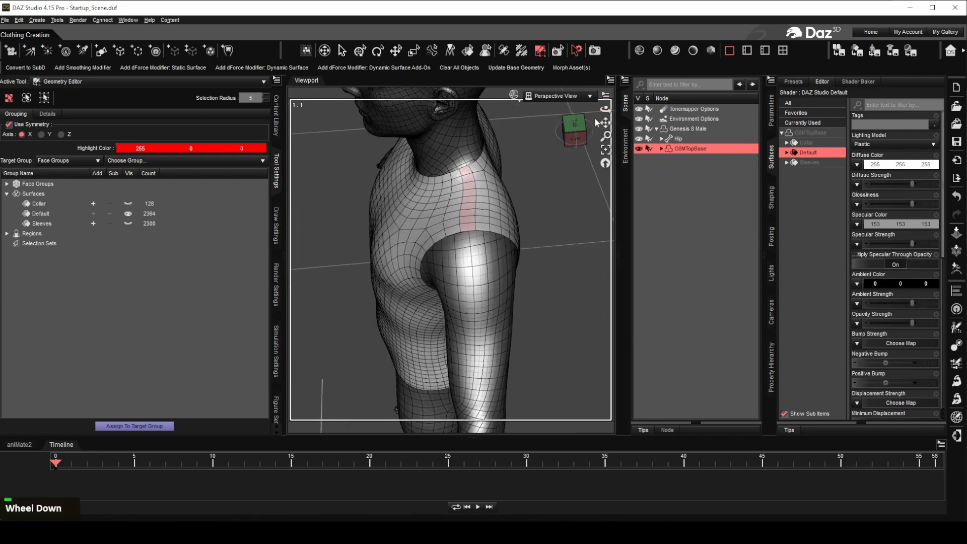
left_click_drag(606, 109, 622, 75)
left_click(485, 215, "ctrl")
mouse_move(485, 217)
left_mouse_down("ctrl")
mouse_move(446, 292)
mouse_move(440, 347)
left_mouse_up("ctrl")
left_click_drag(606, 123, 605, 96)
mouse_move(456, 306)
left_mouse_down("ctrl")
mouse_move(466, 289)
mouse_move(469, 194)
left_mouse_up("ctrl")
mouse_move(487, 305)
left_mouse_down("ctrl")
mouse_move(487, 336)
mouse_move(498, 340)
left_mouse_up("ctrl")
Step: Set the selection radius to 20 and add the polygons across the shirt's middle and lower back to the selection
left_click_drag(606, 109, 544, 144)
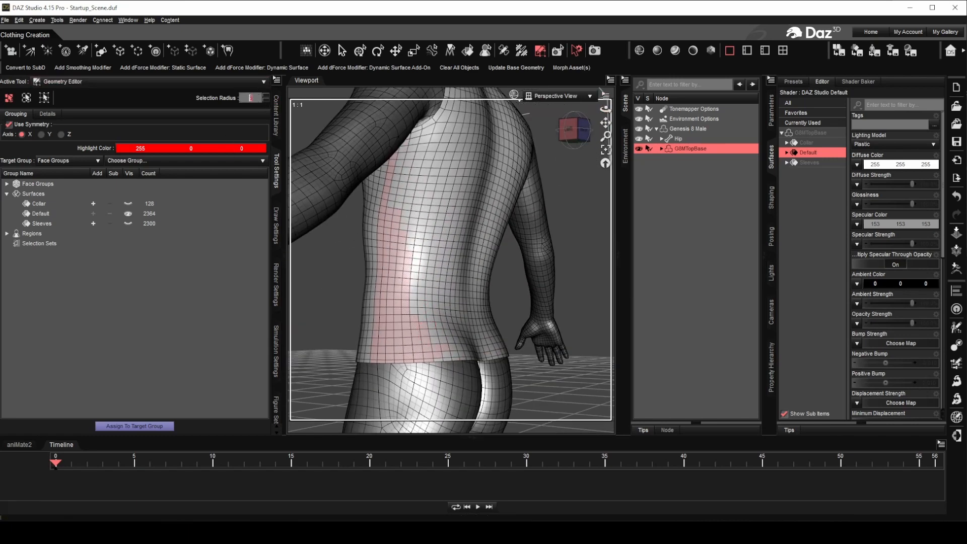
type("20")
key("Return")
mouse_move(403, 187)
left_mouse_down("ctrl")
mouse_move(428, 306)
mouse_move(443, 259)
mouse_move(518, 189)
left_mouse_up("ctrl")
left_click_drag(606, 110, 638, 129)
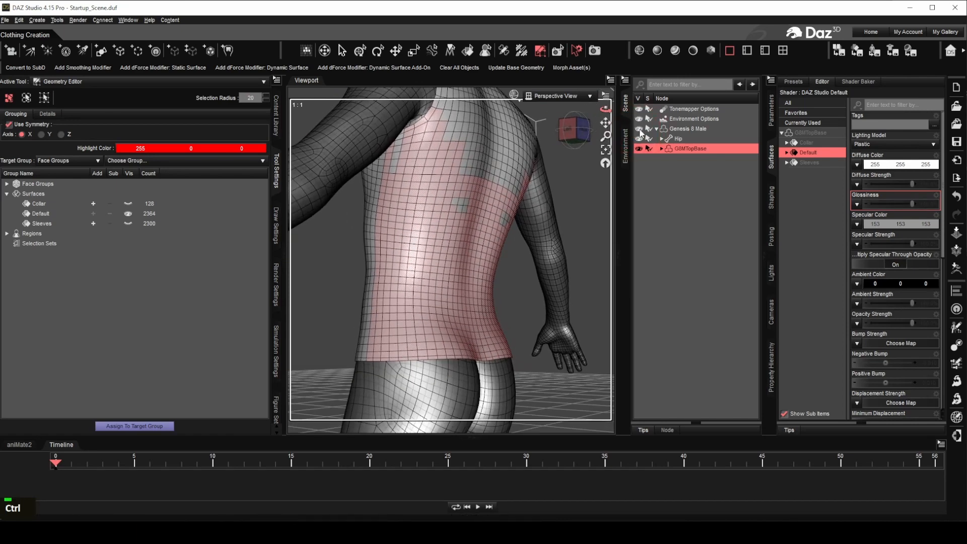
Step: Hide the Genesis 8 Male figure and add the remaining back polygons up to the armholes and neckline to the selection
left_click(638, 129)
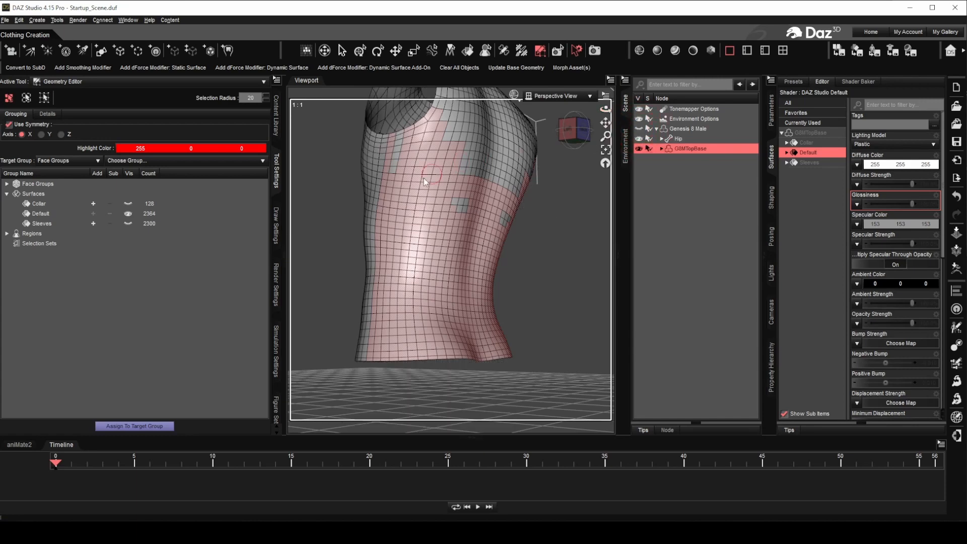
left_click(403, 176, "ctrl")
left_click_drag(403, 149, 404, 142, "ctrl")
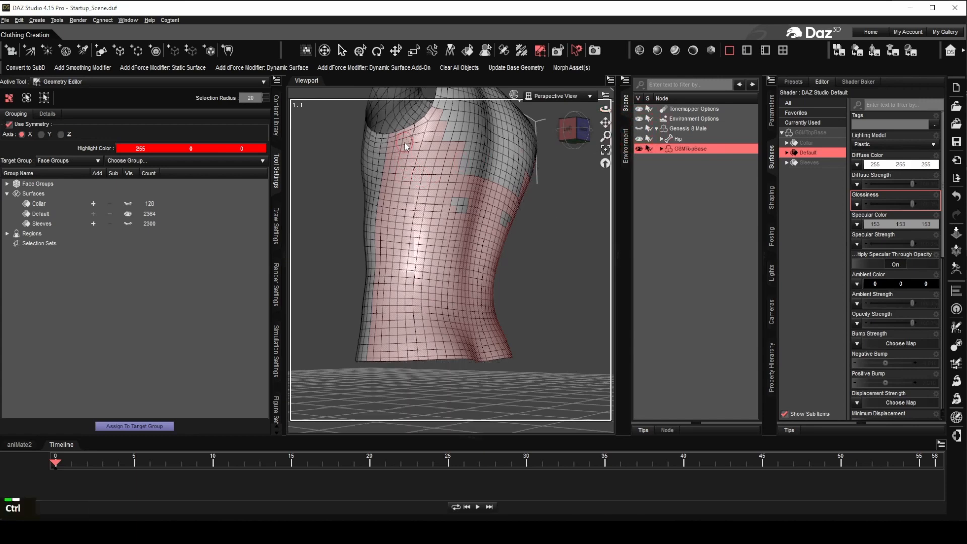
left_click_drag(606, 109, 587, 144)
mouse_move(467, 263)
left_mouse_down("ctrl")
mouse_move(422, 159)
mouse_move(493, 154)
left_mouse_up("ctrl")
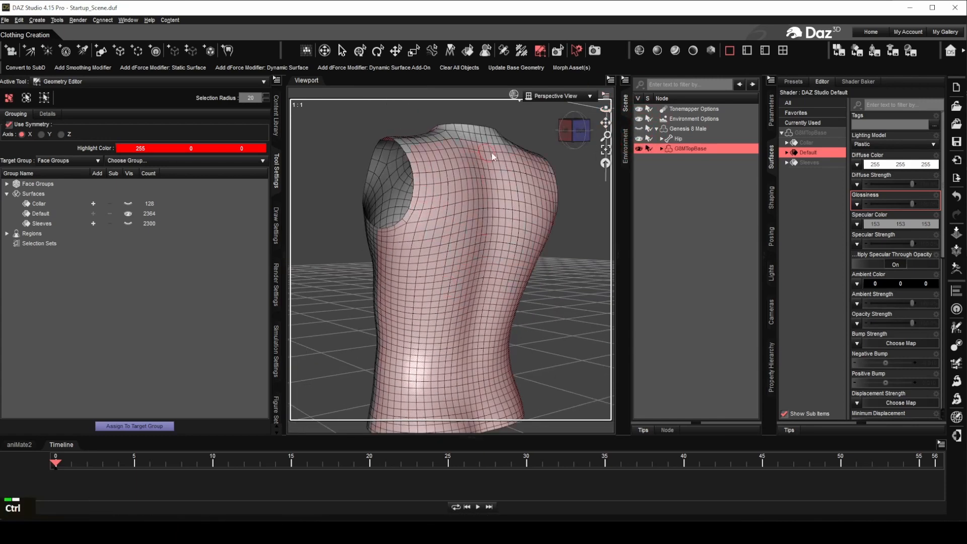
left_click_drag(606, 109, 607, 146)
left_click_drag(443, 174, 395, 204, "ctrl")
Step: Create a surface named Back from the selected back polygons
mouse_move(605, 110)
left_mouse_down()
mouse_move(650, 134)
mouse_move(579, 103)
mouse_move(549, 65)
mouse_move(587, 33)
mouse_move(575, 86)
mouse_move(650, 108)
mouse_move(667, 98)
left_mouse_up()
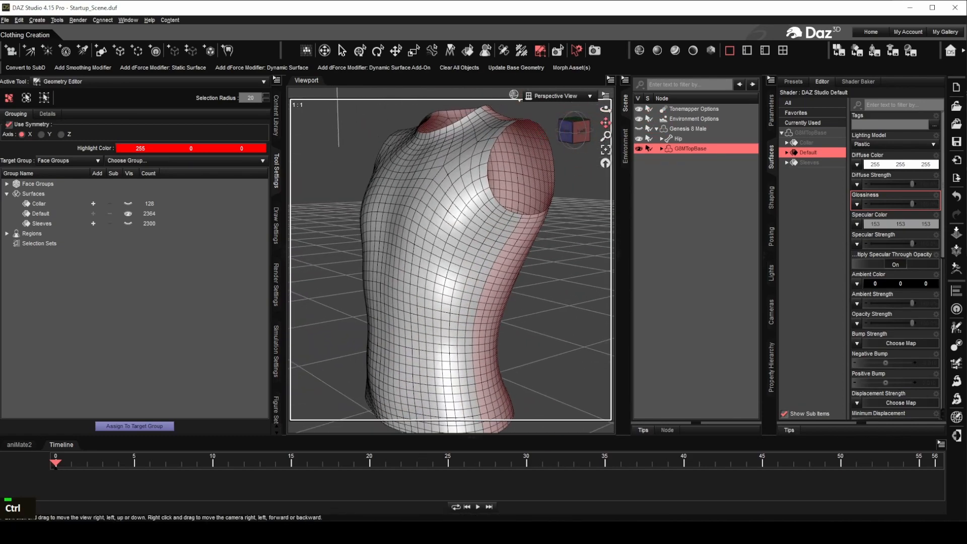
left_click(39, 197)
right_click(39, 197)
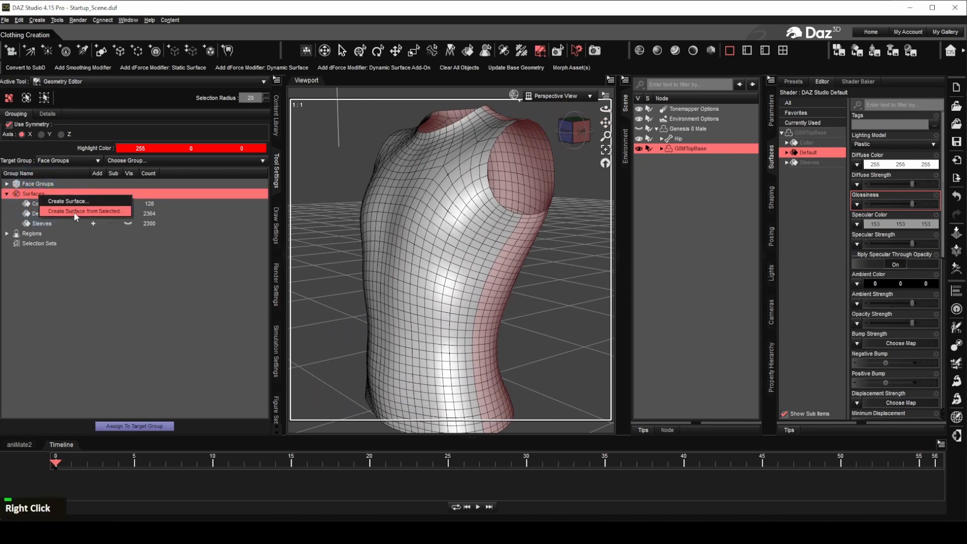
left_click(76, 215)
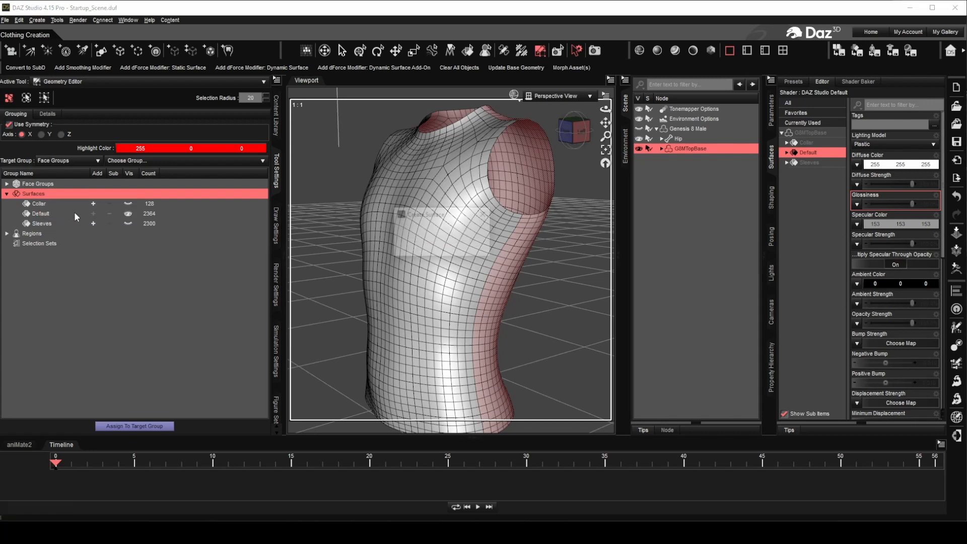
left_click(410, 236)
type("Back")
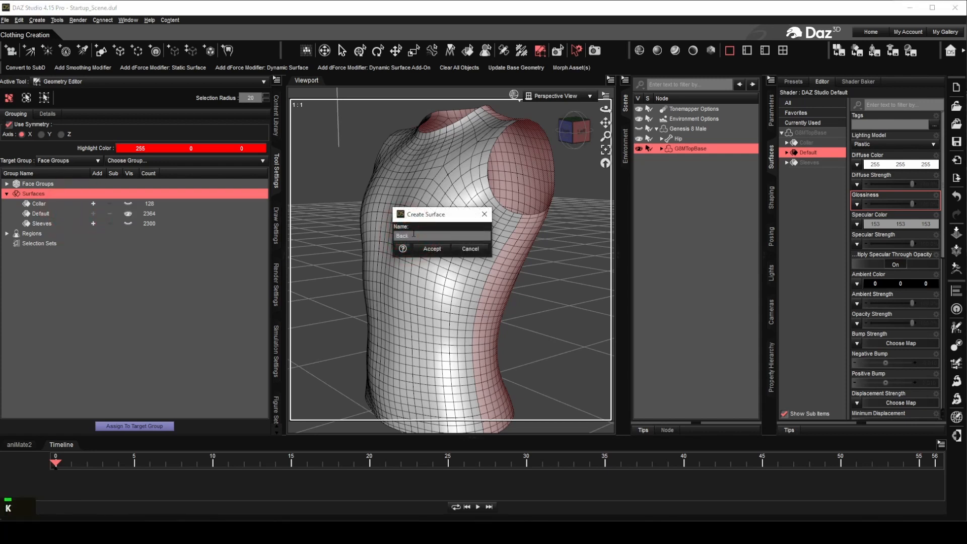
key("Return")
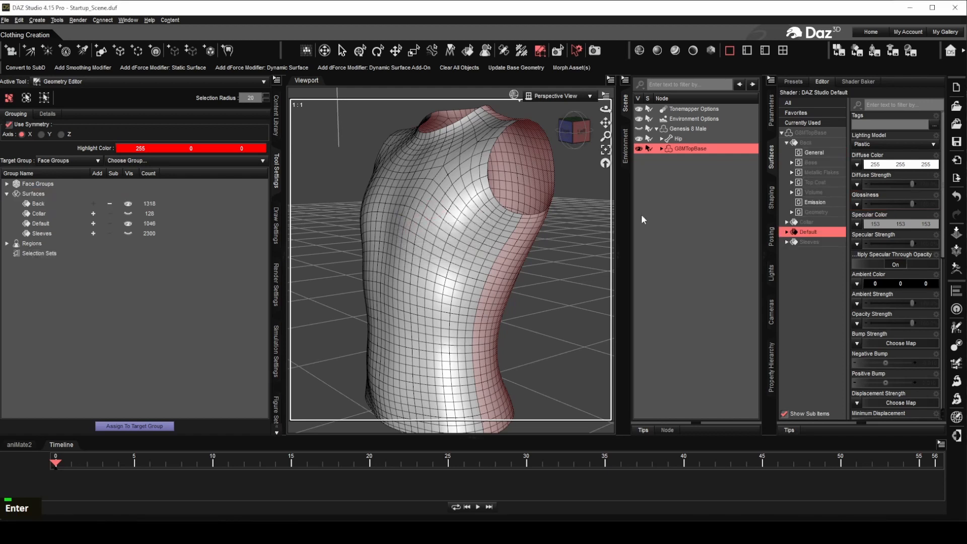
Step: Hide the Back surface and clear the polygon selection so that only the front polygons are displayed
left_click(128, 204)
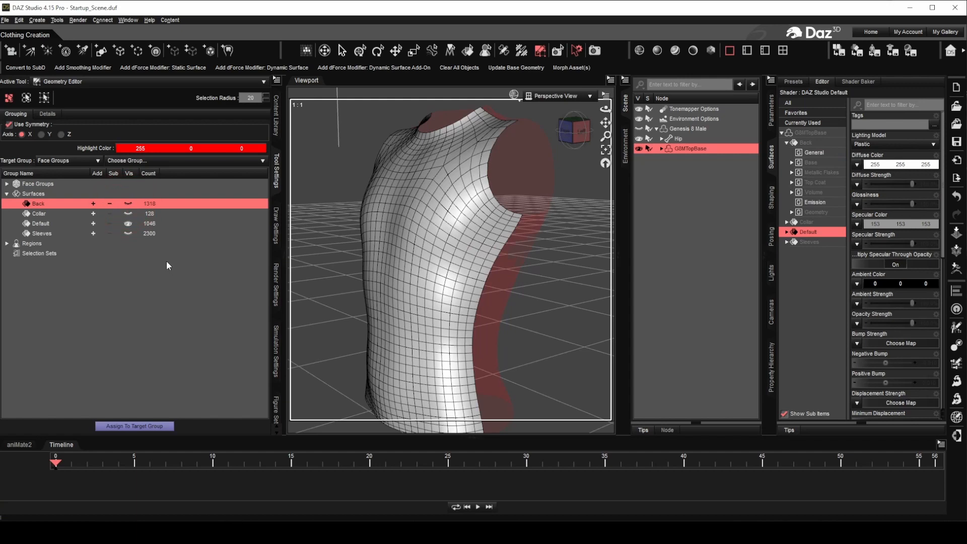
left_click(184, 291)
scroll(561, 152, "up", 3)
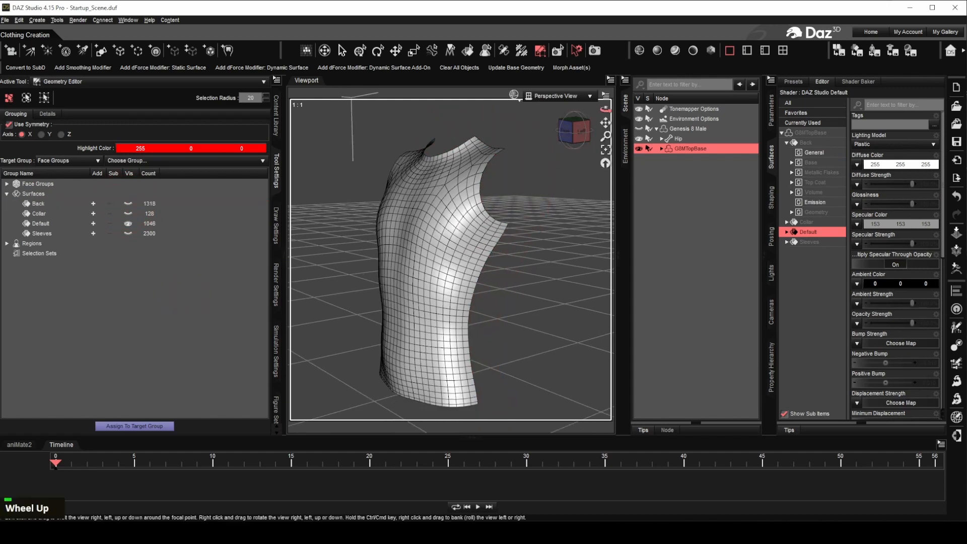
left_click_drag(605, 109, 606, 115)
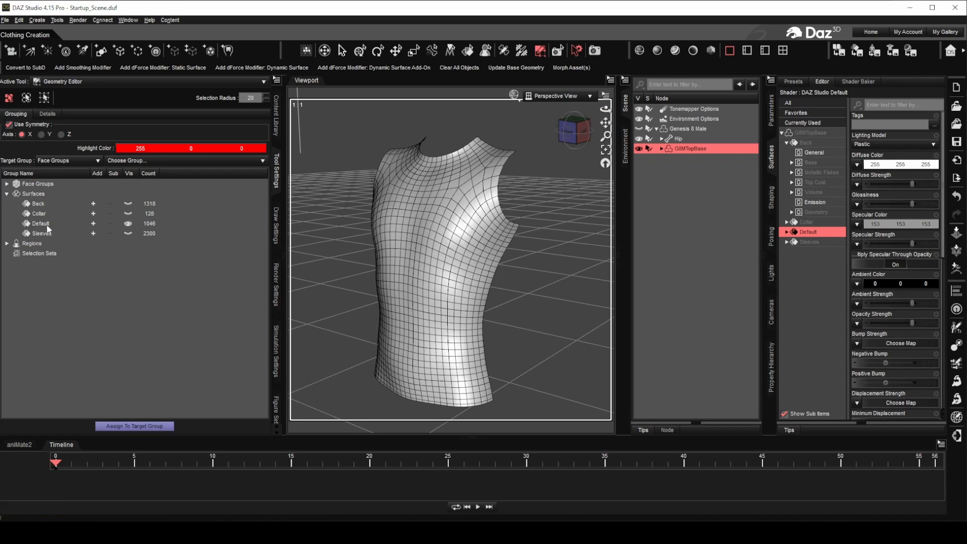
Step: Select all polygons of the Default surface and create a surface named Front from them
left_click(787, 233)
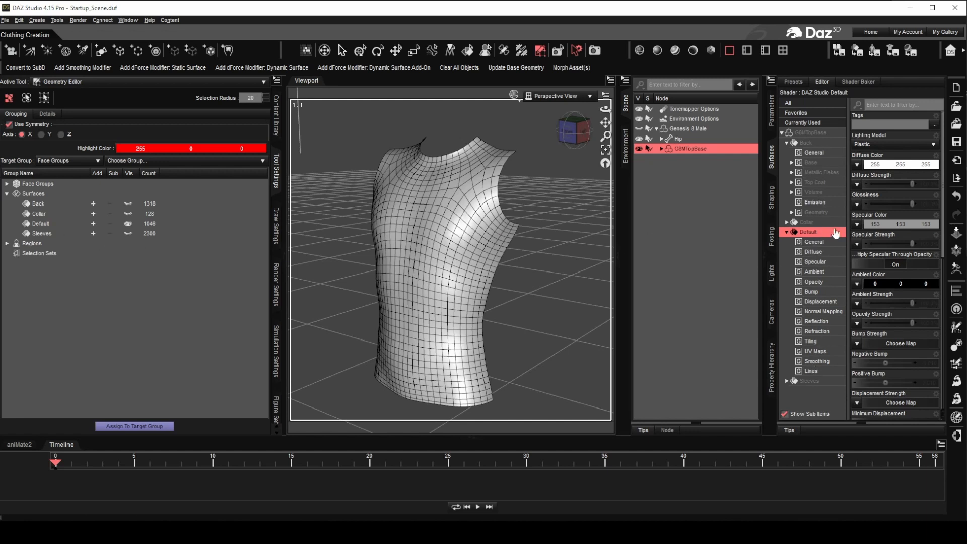
left_click(93, 224)
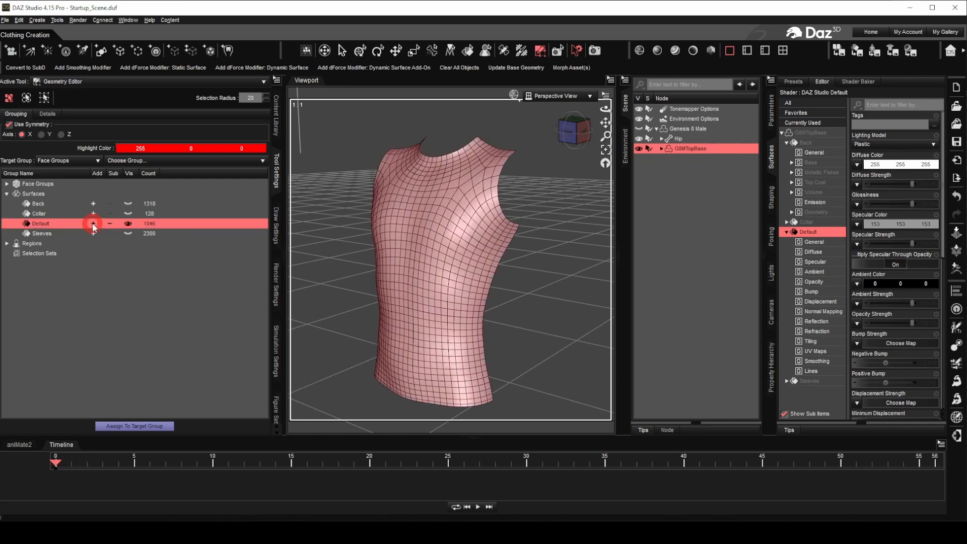
right_click(39, 196)
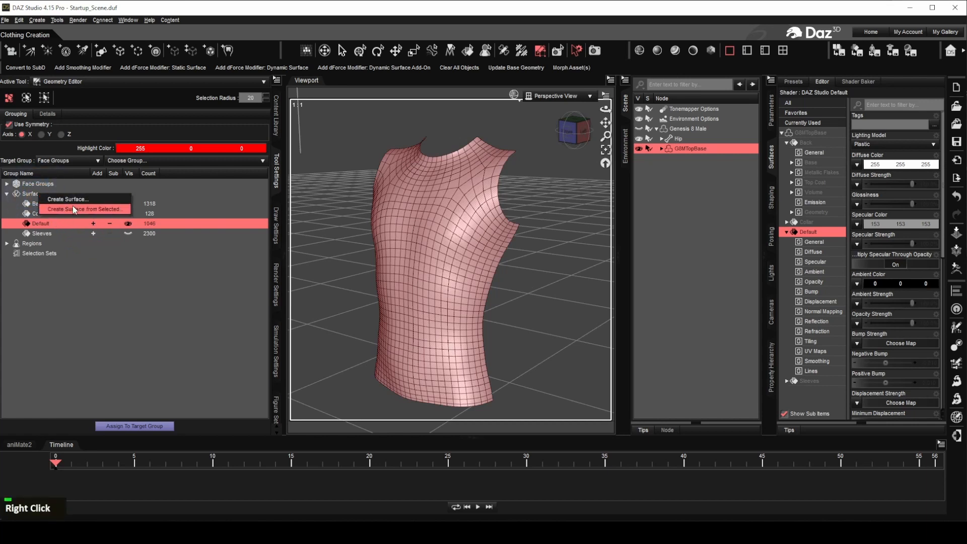
left_click(74, 209)
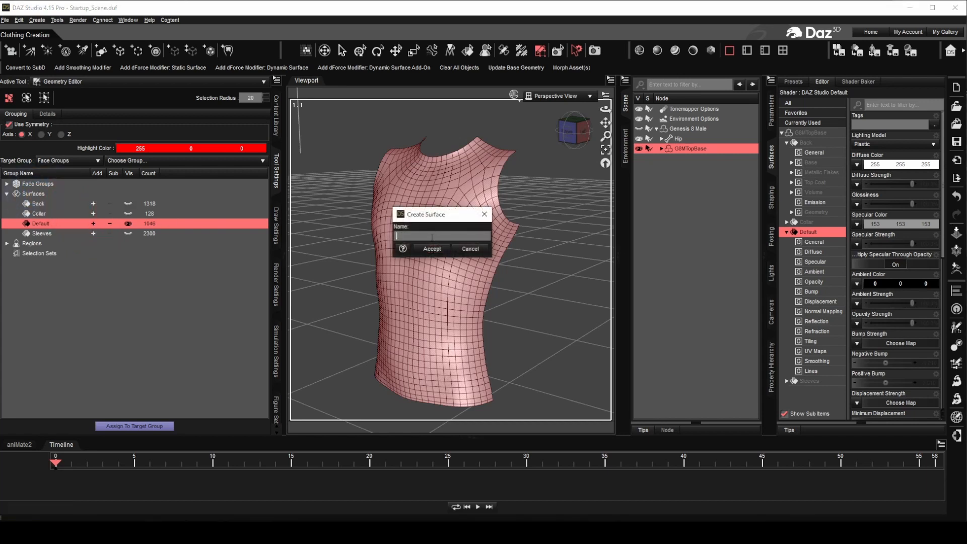
type("Front")
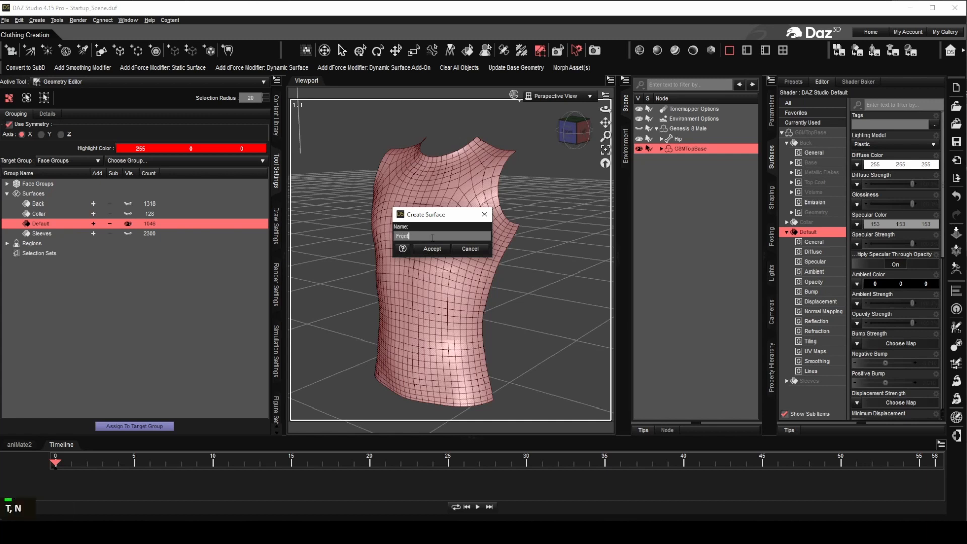
left_click(435, 251)
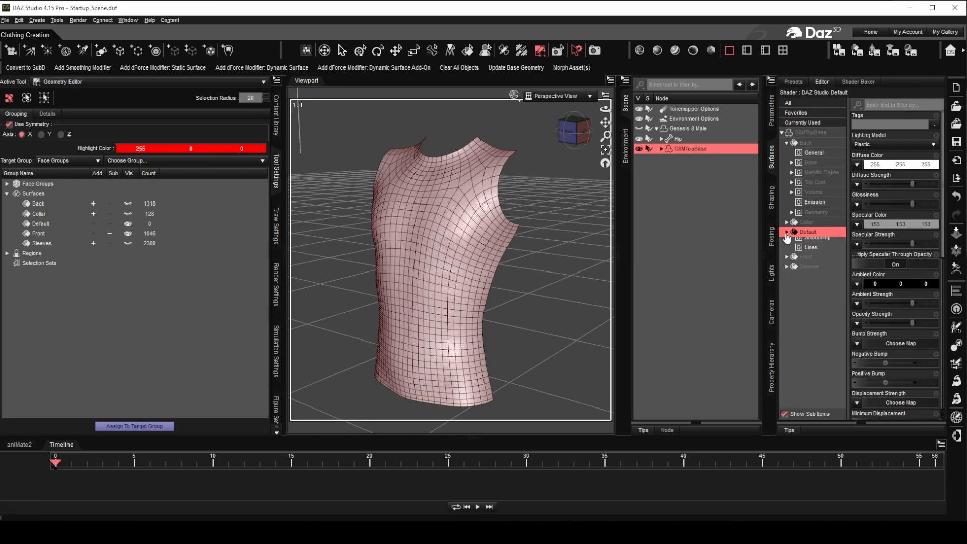
Step: Compare the shader property groups of the Front surface with those of the Default surface
left_click(787, 233)
left_click(788, 243)
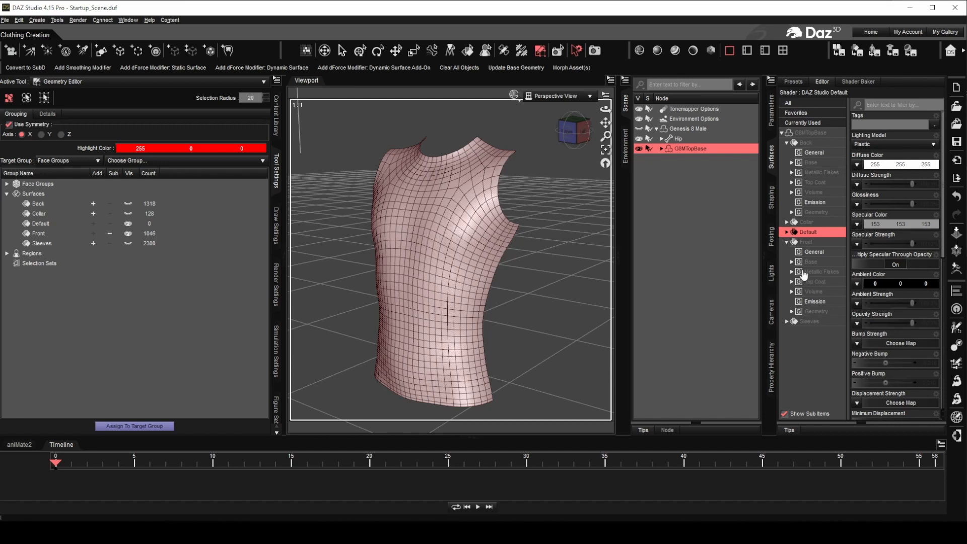
left_click(787, 143)
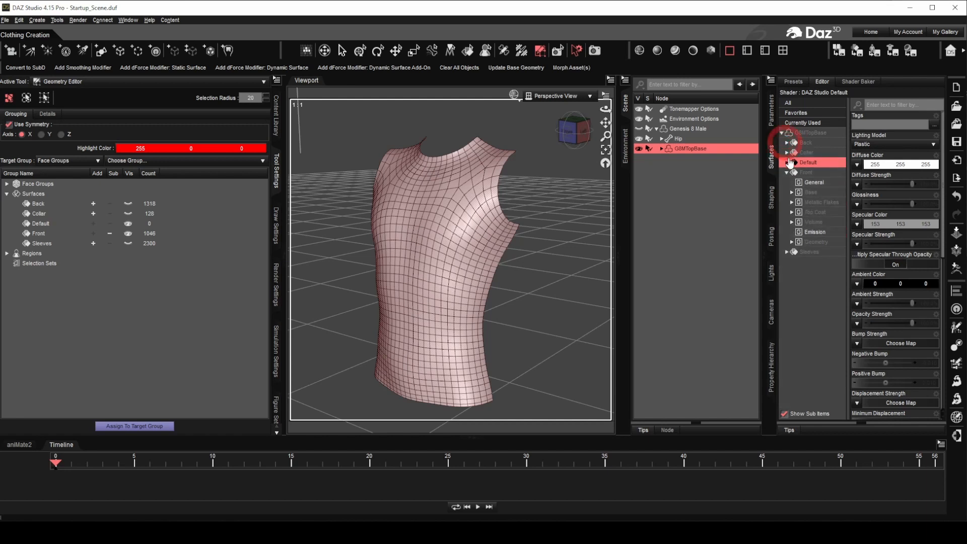
left_click(787, 163)
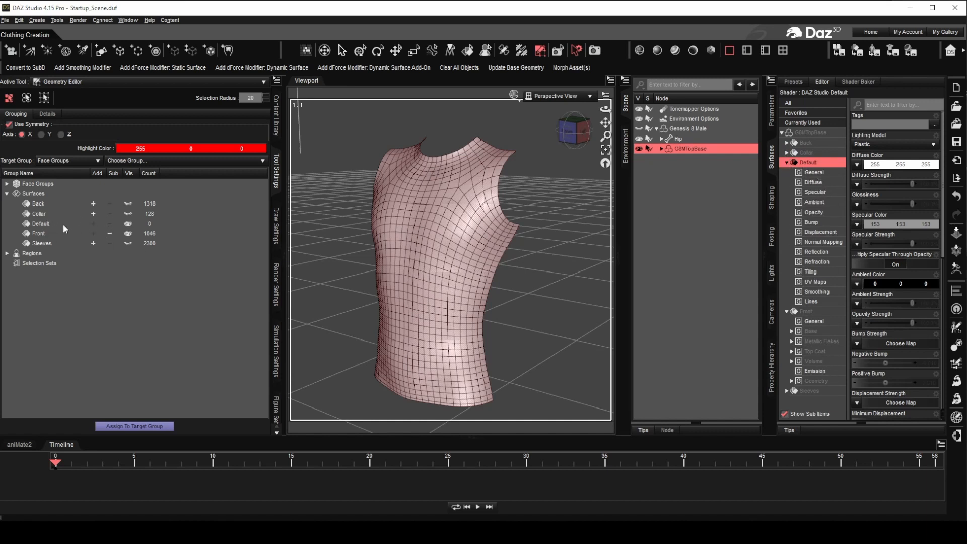
Step: Remove the empty Default surface group from the shirt and collapse the Front surface's property list
left_click(151, 223)
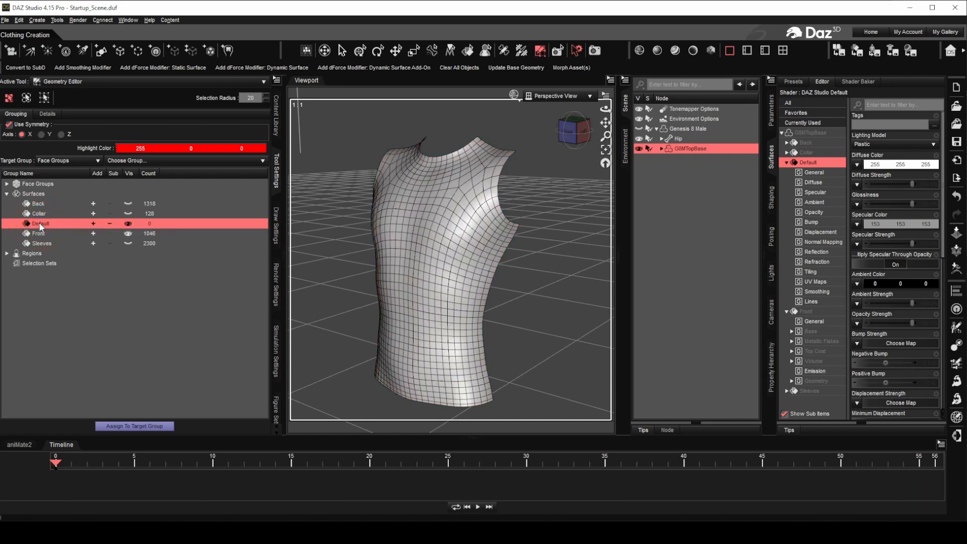
right_click(40, 227)
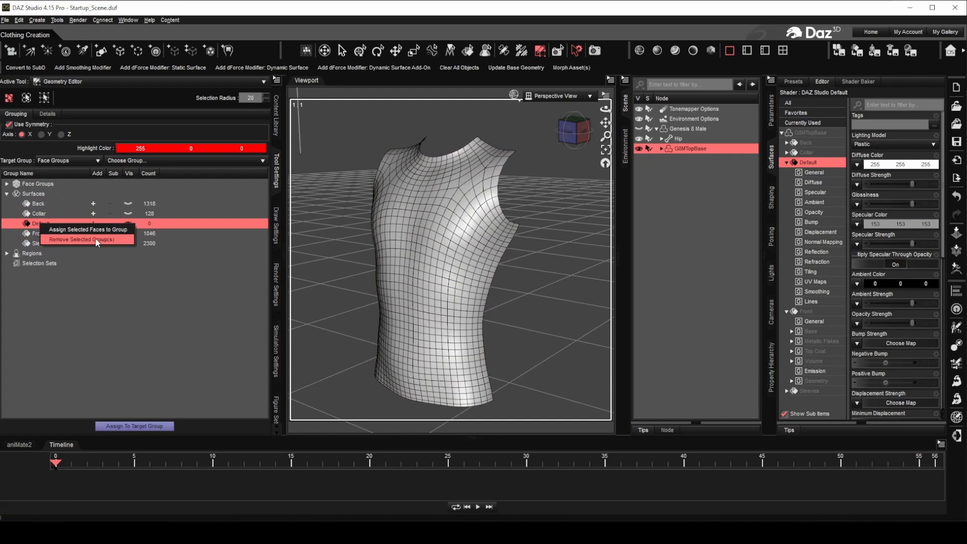
left_click(97, 240)
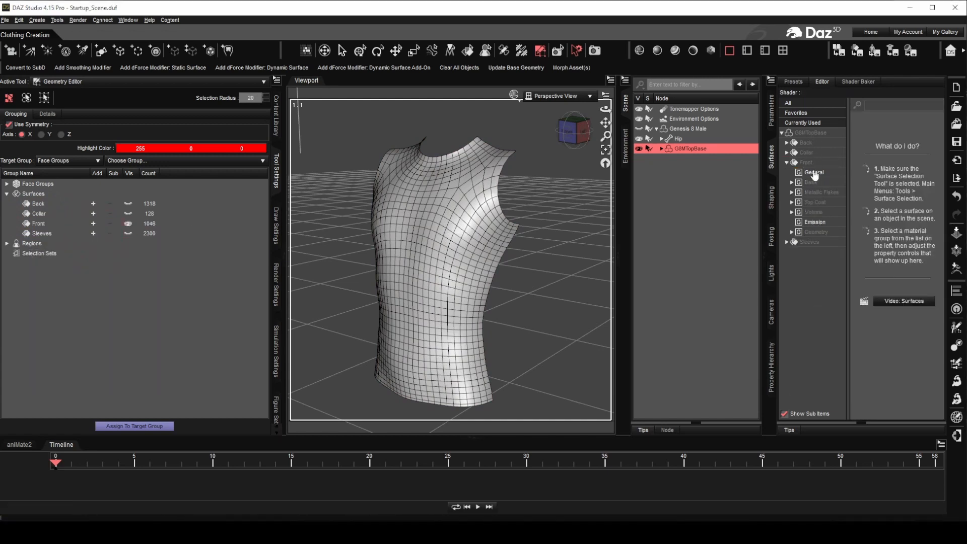
left_click(787, 162)
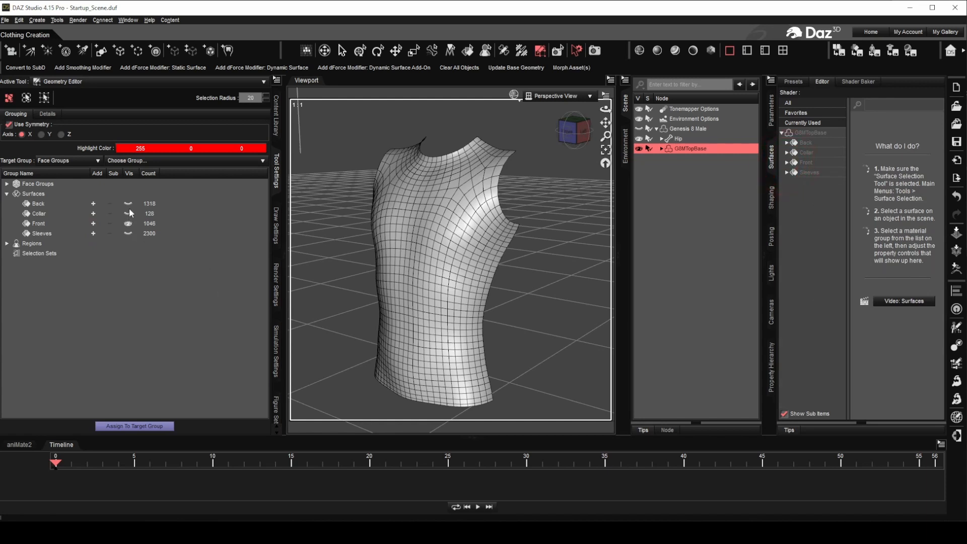
Step: Show the Back, Collar and Sleeves surfaces again and clear the polygon selection
left_click(128, 204)
left_click(129, 214)
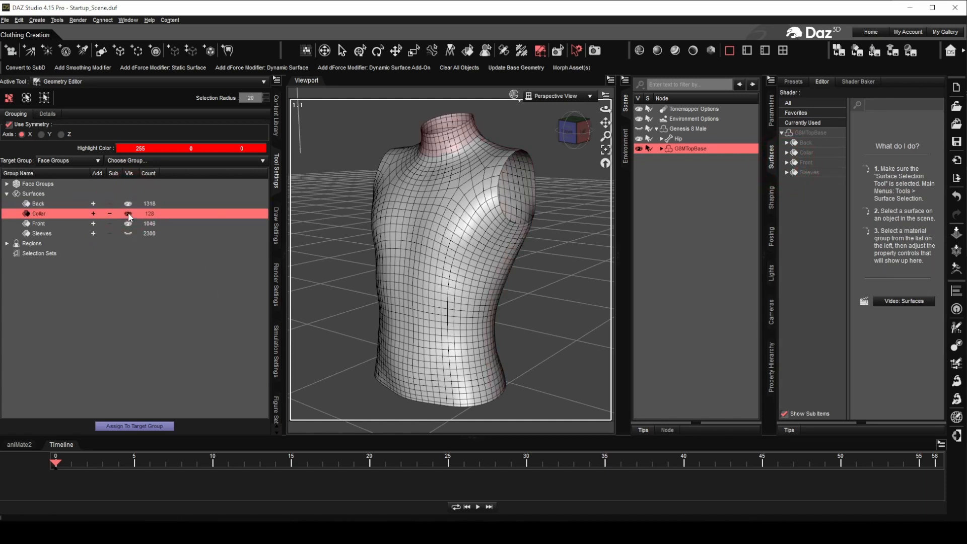
left_click(128, 233)
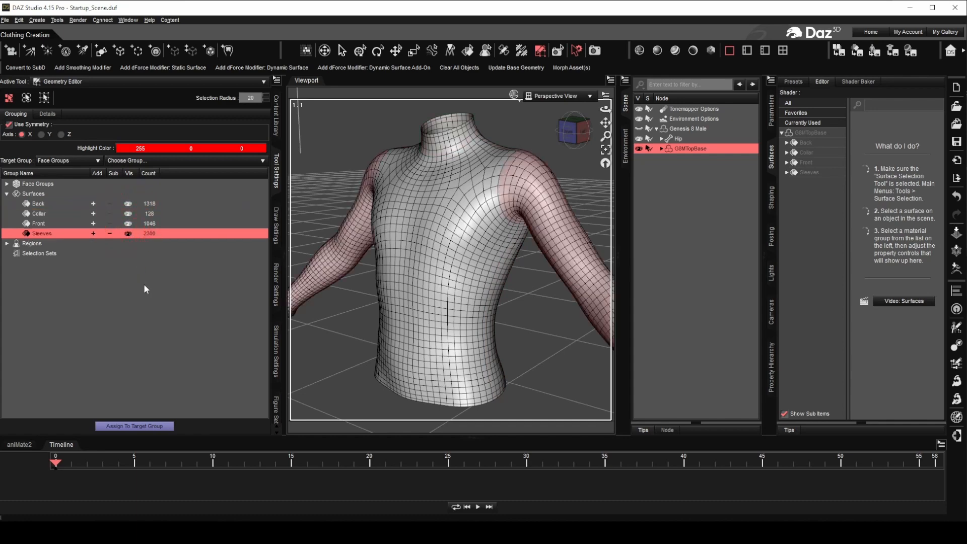
left_click(145, 284)
scroll(523, 274, "up", 5)
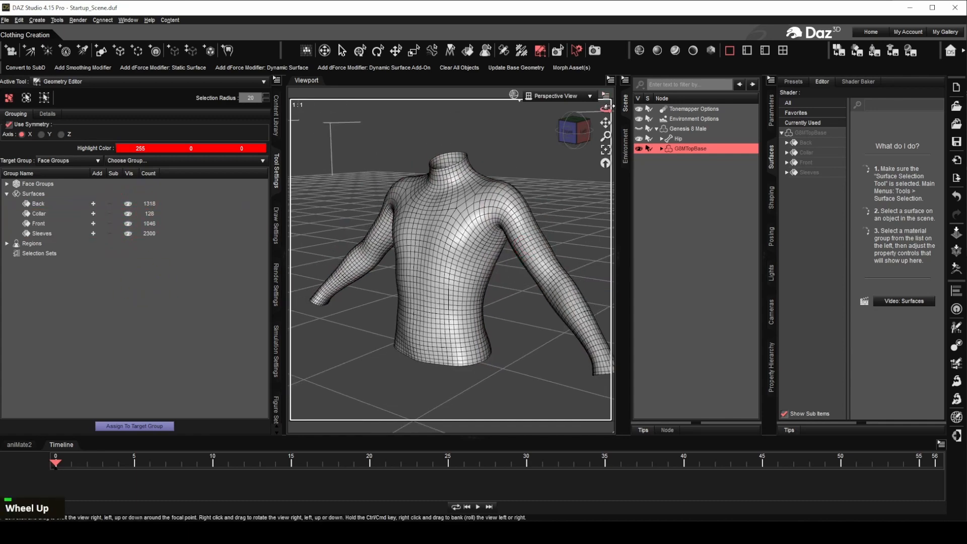
left_click_drag(606, 122, 594, 126)
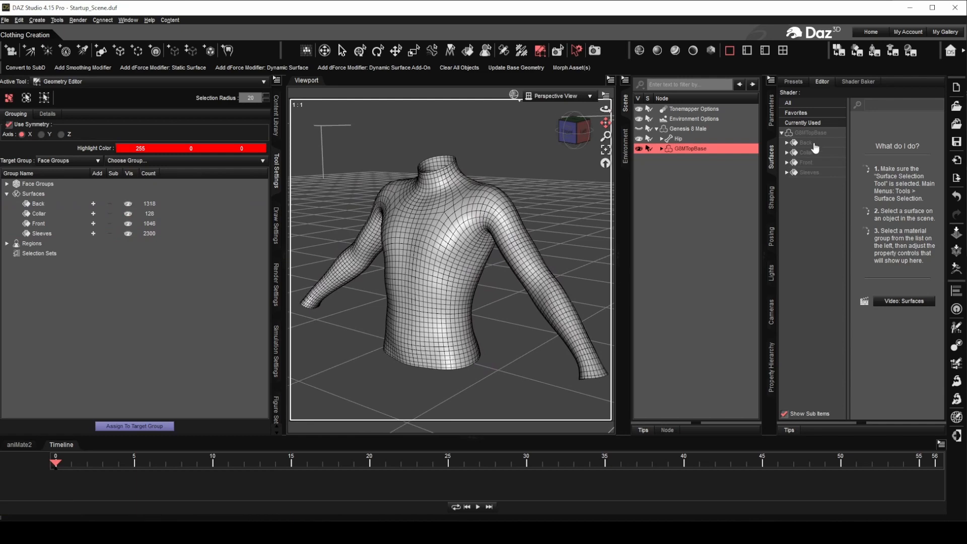
Step: Set the Base Color of the Collar and Sleeves surfaces to brown (0.22, 0.048, 0.00)
left_click(808, 153)
left_click(820, 173, "ctrl")
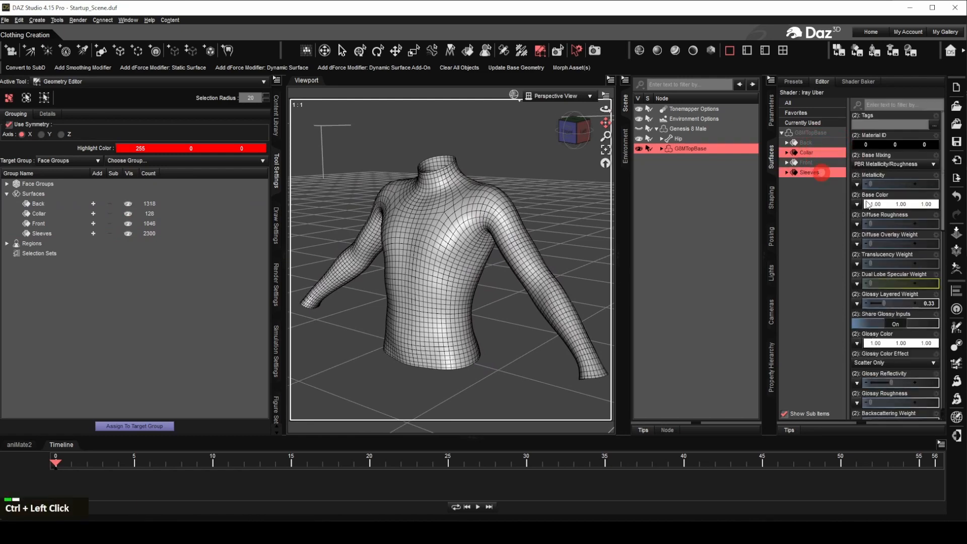
left_click(901, 204)
left_click(382, 252)
left_click(540, 337)
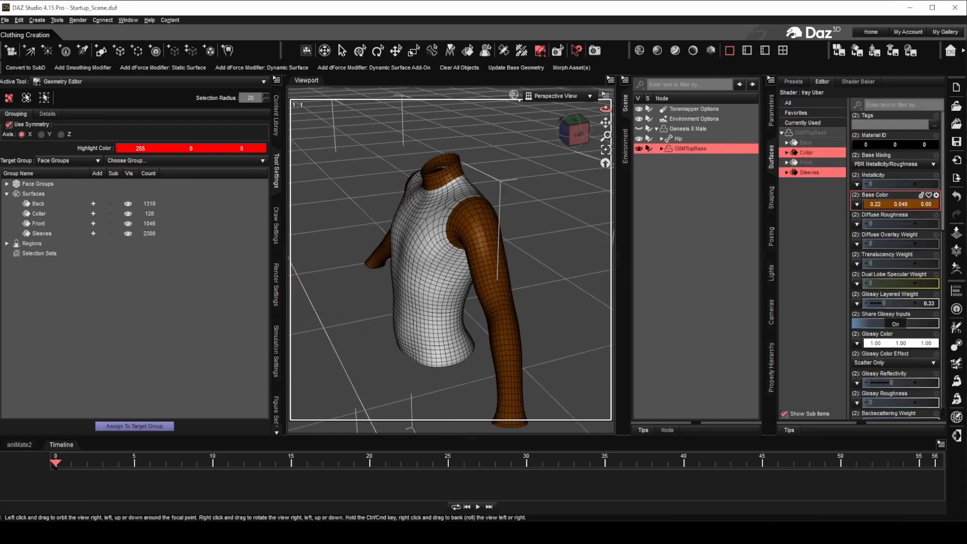
Step: Set the Base Color of the Front surface to orange (1.00, 0.22, 0.048)
left_click(806, 162)
left_click(901, 204)
left_click(382, 228)
left_click(540, 338)
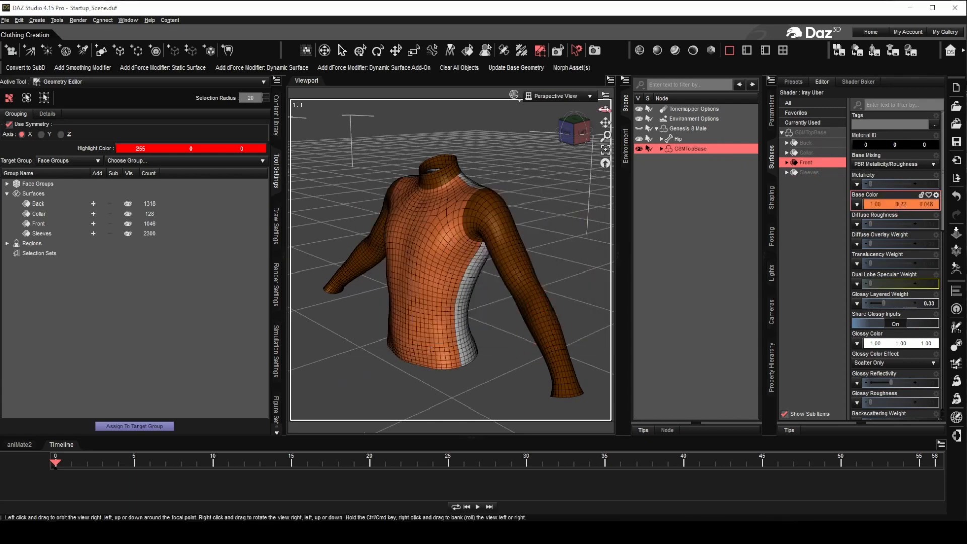
Step: Set the Base Color of the Back surface to olive (0.22, 0.22, 0.00)
left_click_drag(605, 109, 549, 126)
left_click(815, 143)
left_click(889, 204)
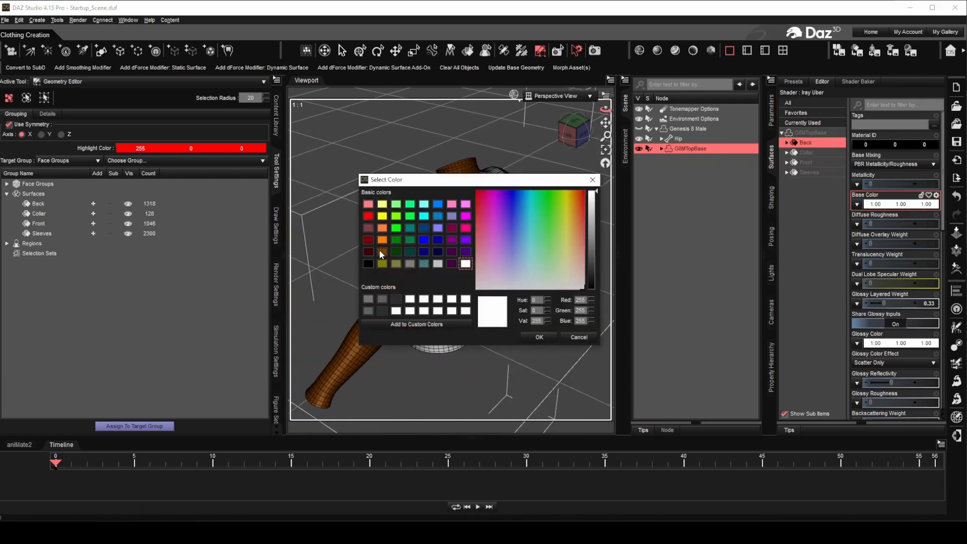
left_click(382, 263)
left_click(539, 337)
left_click_drag(605, 109, 587, 112)
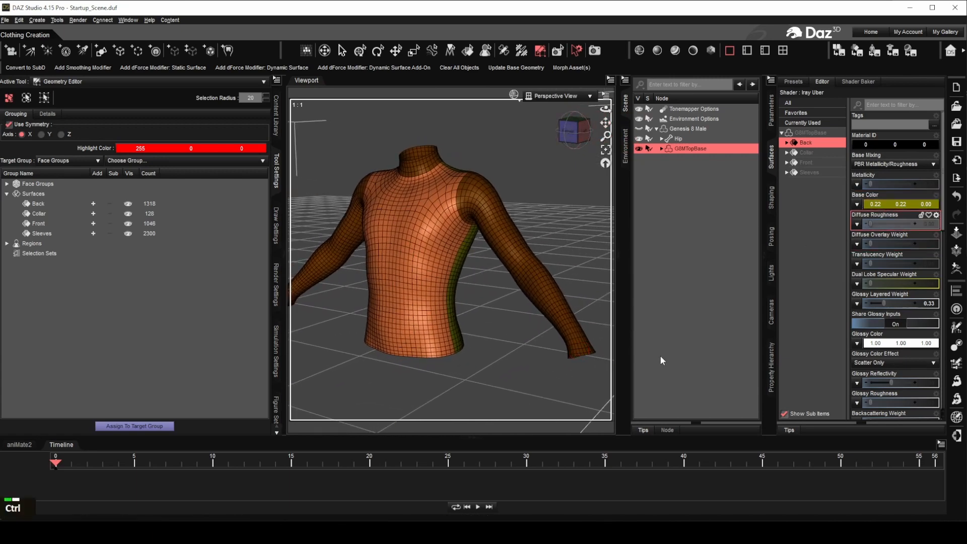
Step: Undo the Base Color changes on all of the shirt's surfaces
key("ctrl+z")
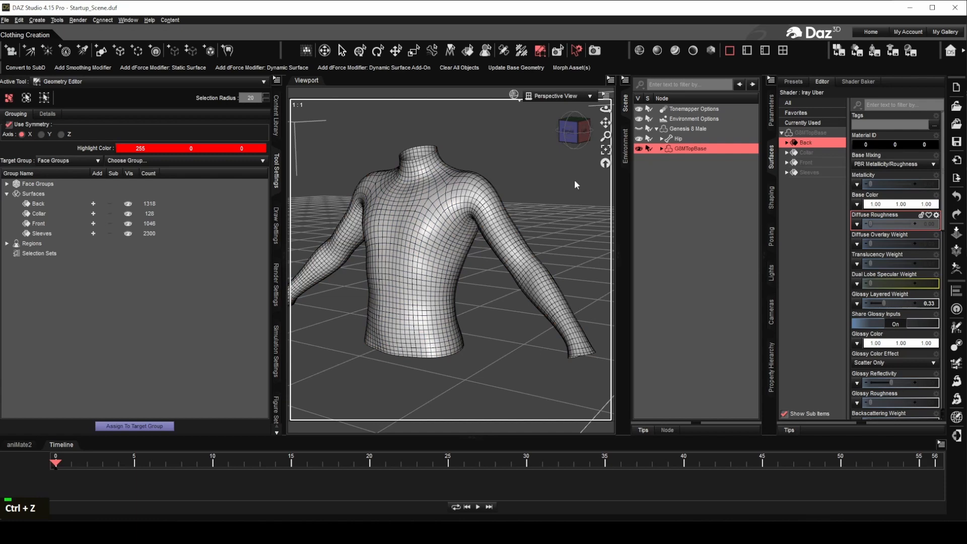
Step: Set the Geometry Editor's selection radius to 5 for picking polygons at the sleeve cuff
scroll(355, 230, "down", 2)
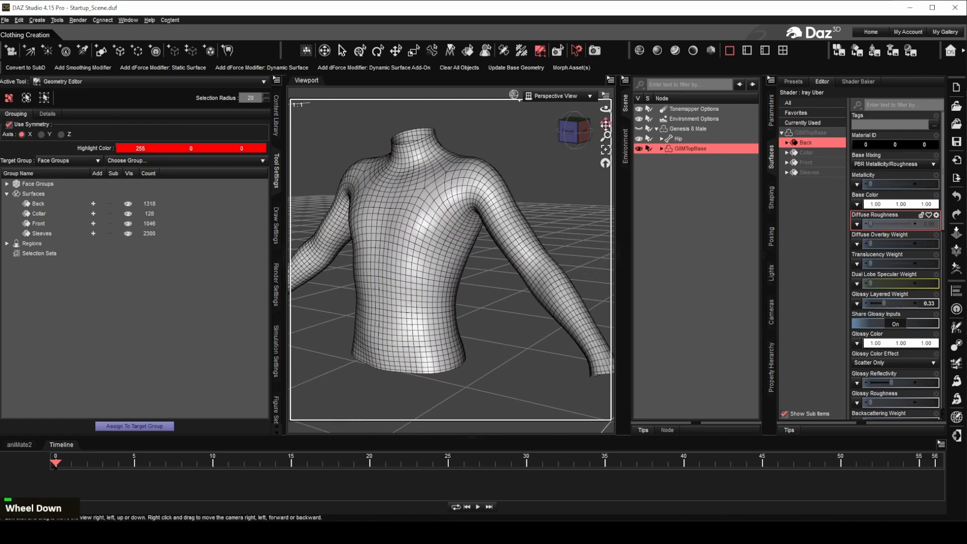
scroll(574, 199, "down", 2)
scroll(576, 361, "down", 3)
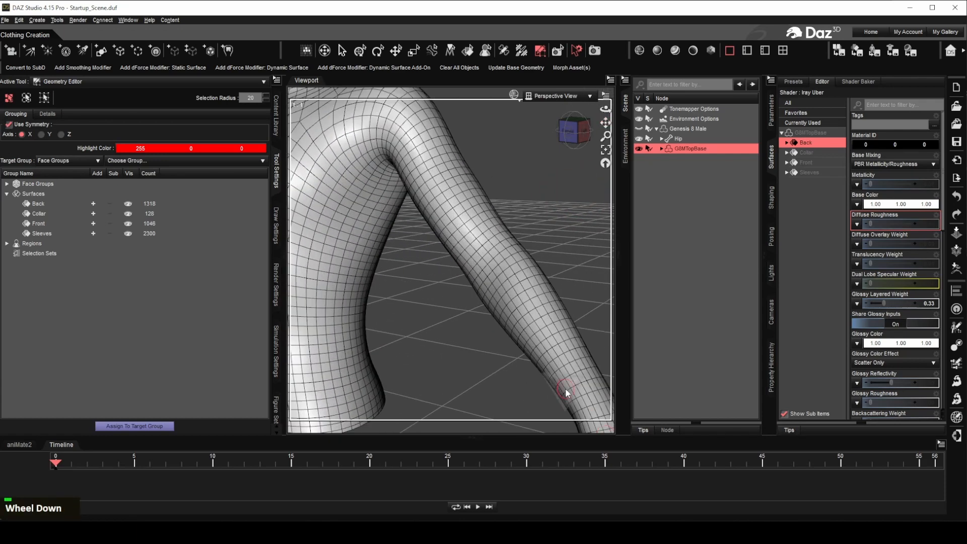
left_click_drag(606, 123, 535, 35)
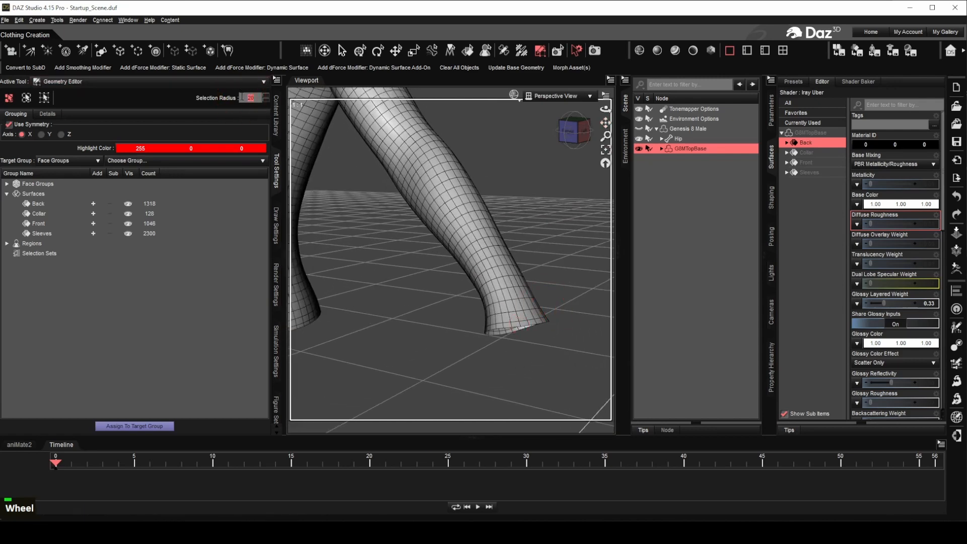
type("5")
key("Return")
scroll(531, 321, "down", 2)
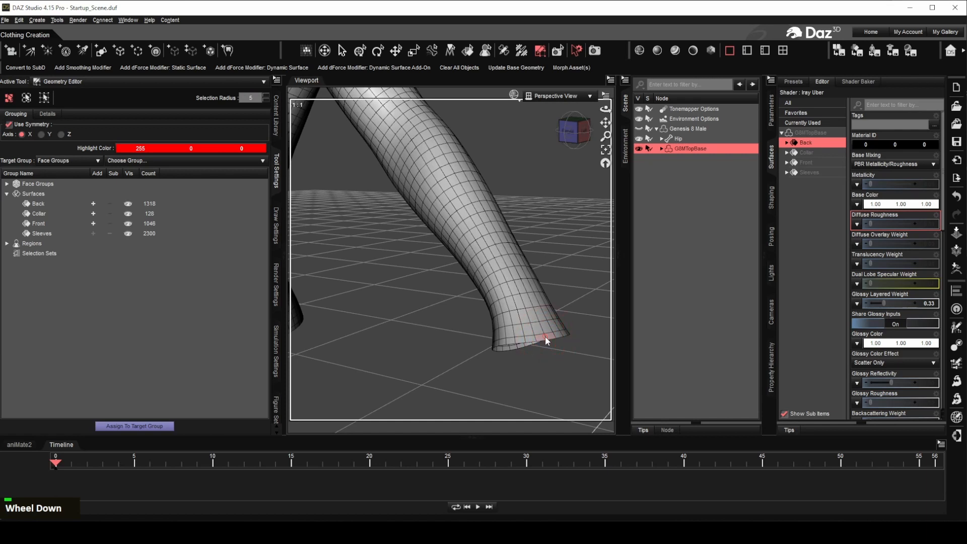
Step: Select polygons at the sleeve cuff edge and grow the symmetrical selection until it covers both forearms
key("ctrl")
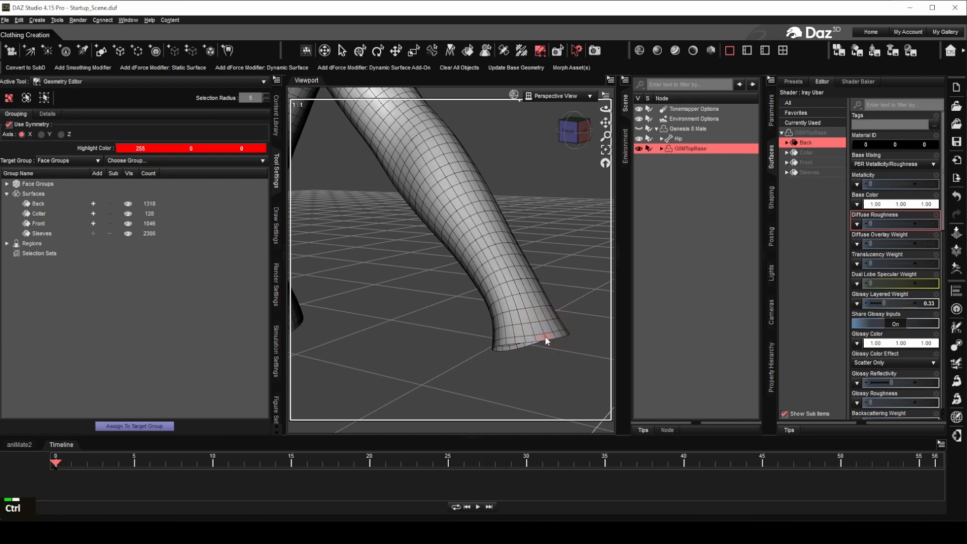
key("ctrl+equal")
key("ctrl+KP_Add")
key("ctrl+KP_Add")
key("ctrl+KP_Add")
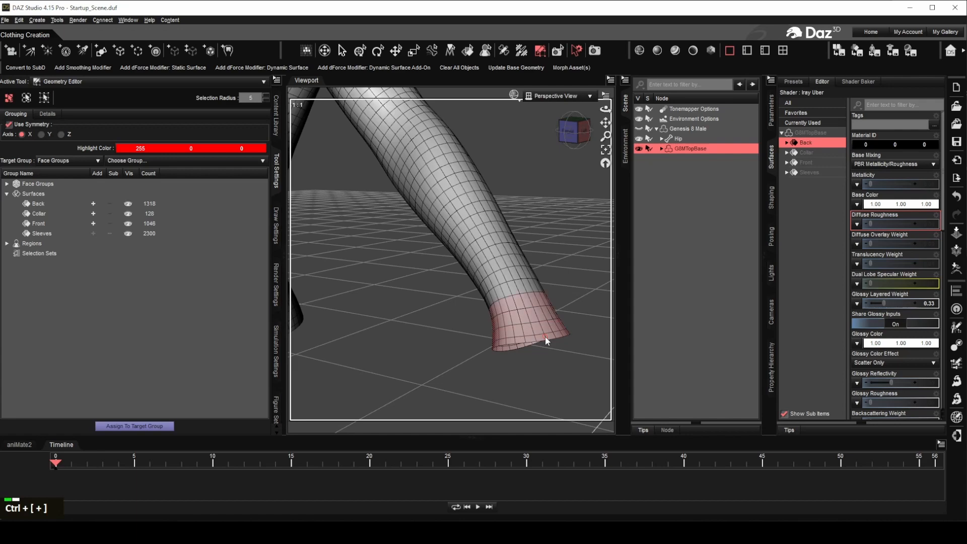
scroll(545, 337, "down", 5)
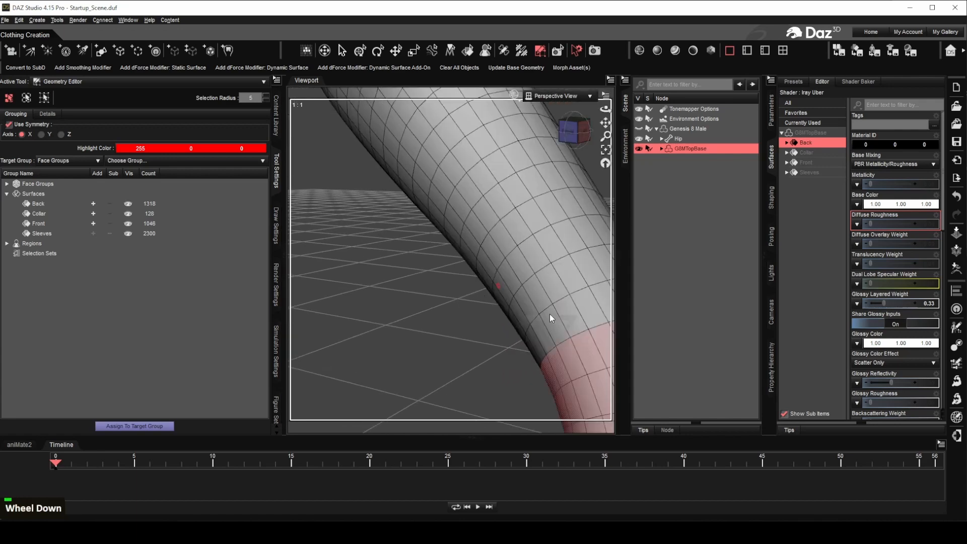
scroll(549, 314, "up", 5)
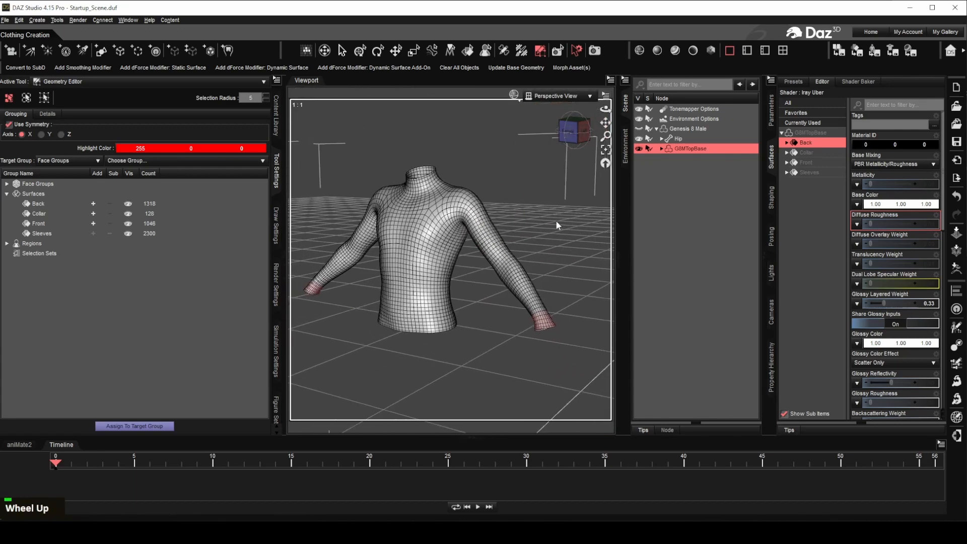
key("ctrl+KP_Add")
key("ctrl+KP_Add")
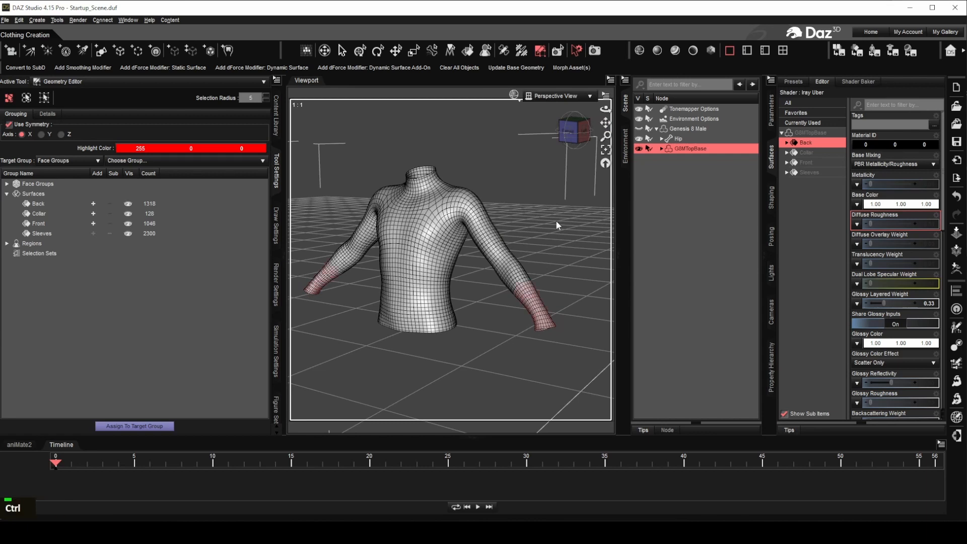
Step: Create a surface named Sleeves1 from the selected forearm polygons
right_click(25, 194)
left_click(81, 204)
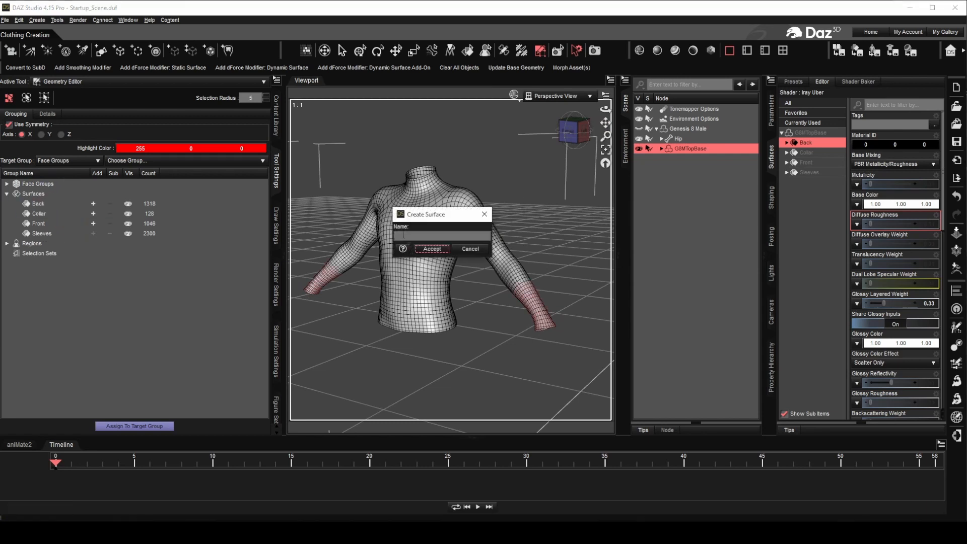
left_click(403, 235)
type("Sleeves1")
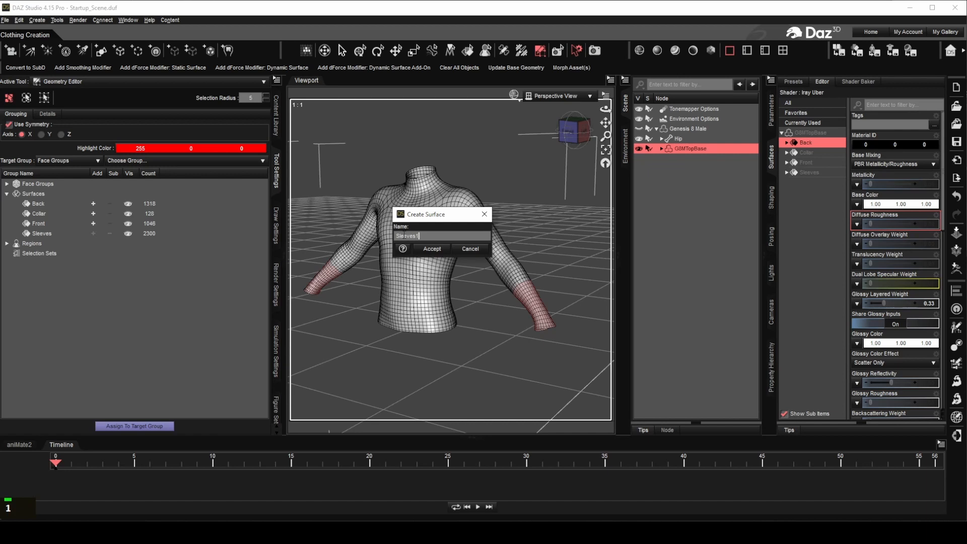
left_click(432, 249)
Step: Grow the polygon selection past the elbows and remove the Sleeves1 polygons from it
key("ctrl+plus")
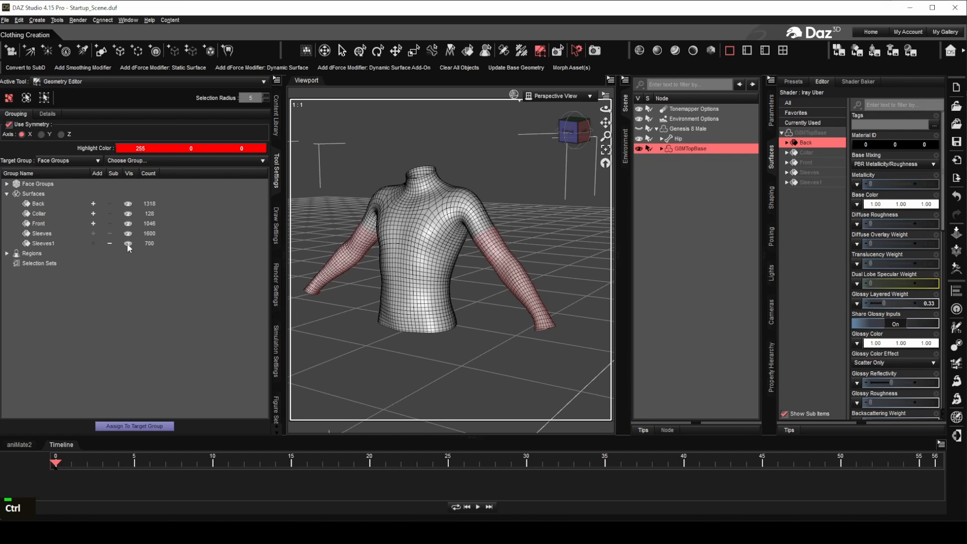
left_click(110, 243)
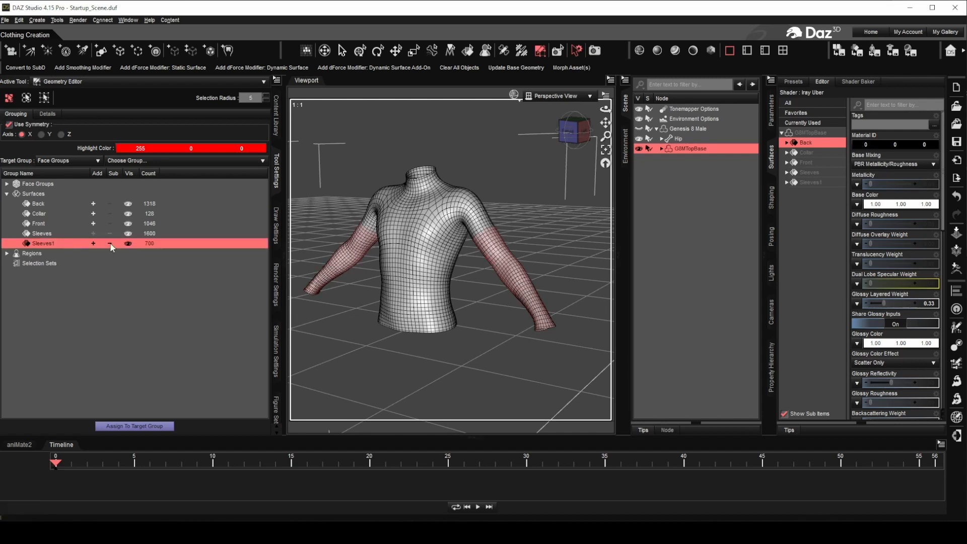
left_click(188, 288)
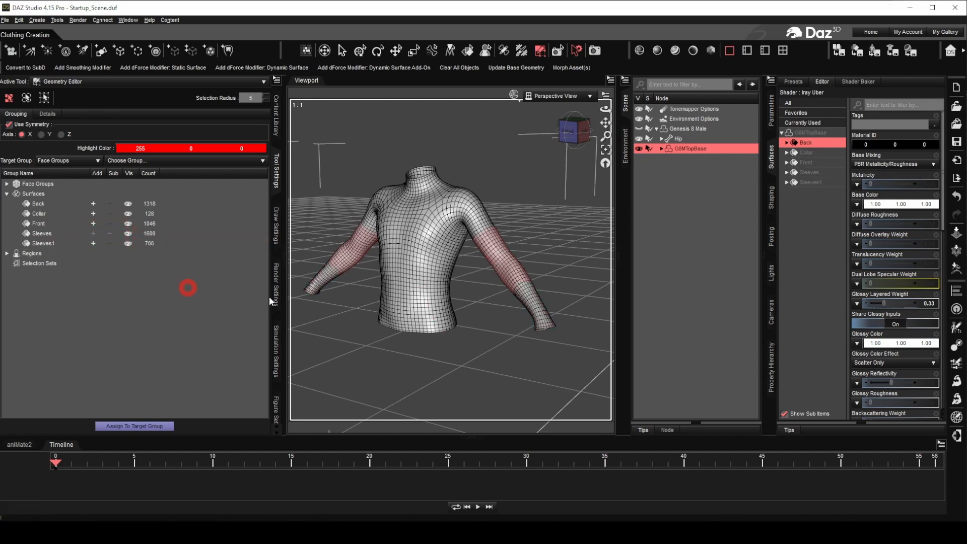
Step: Create a surface named Sleeves2 from the selected mid-sleeve polygons
right_click(36, 197)
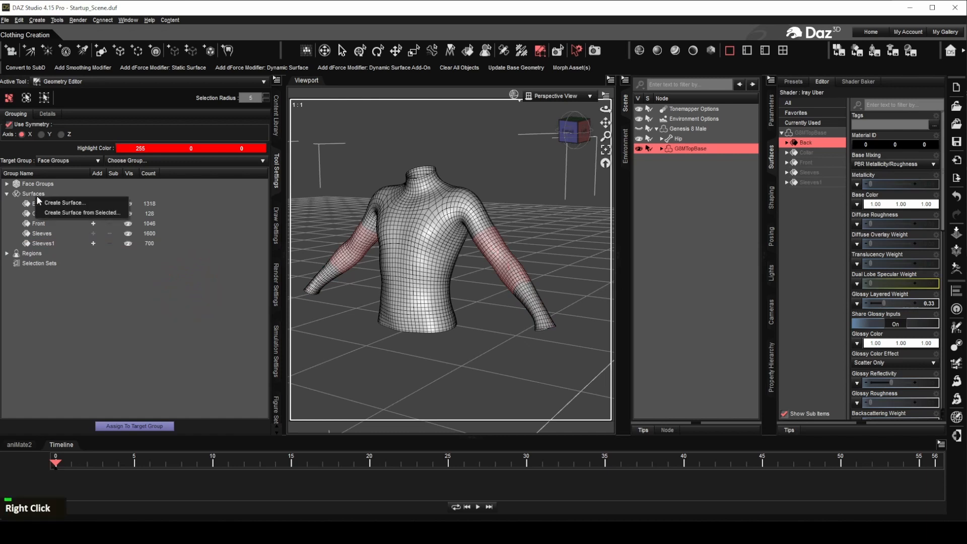
left_click(84, 214)
type("Sleeves2")
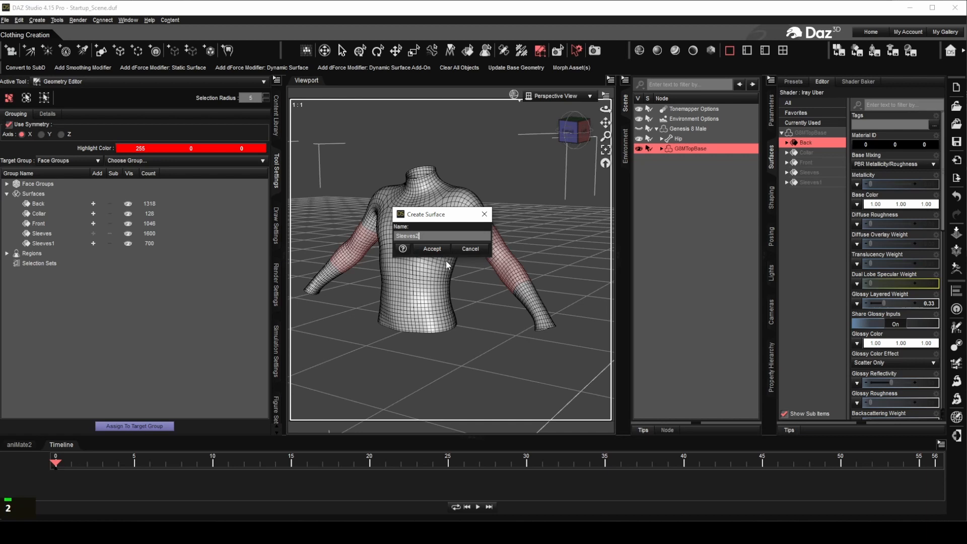
left_click(432, 249)
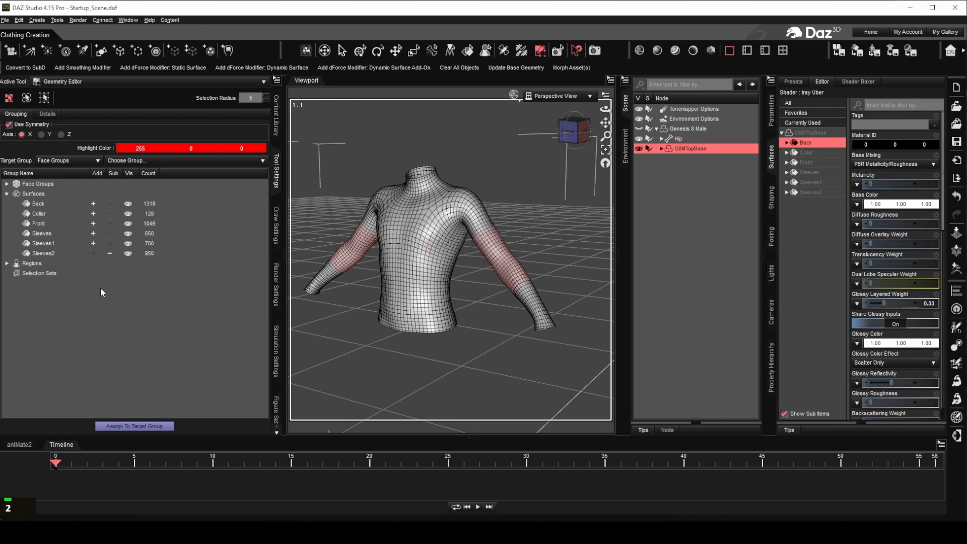
Step: Deselect the Sleeves2 polygons and rename the original Sleeves surface to Sleeves3
left_click(111, 253)
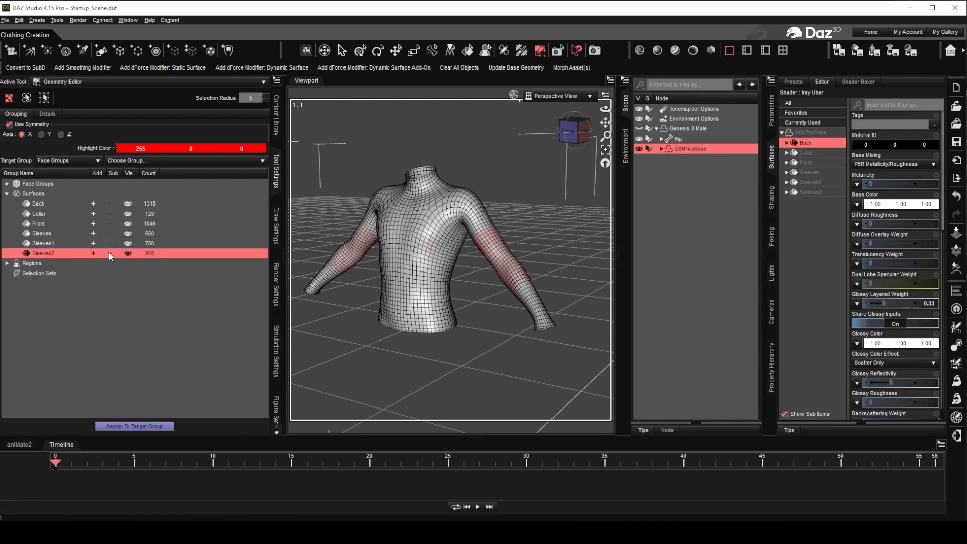
left_click(50, 234)
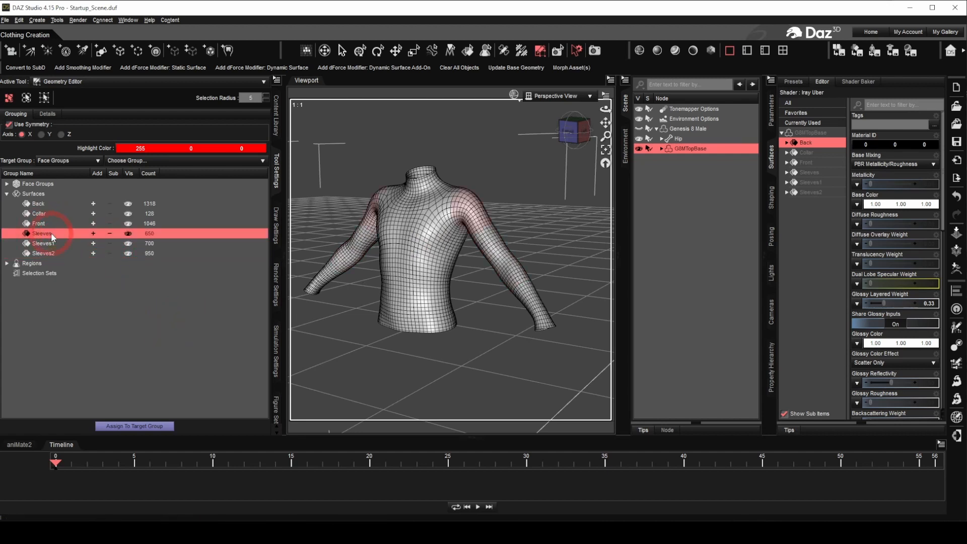
double_click(51, 233)
type("3")
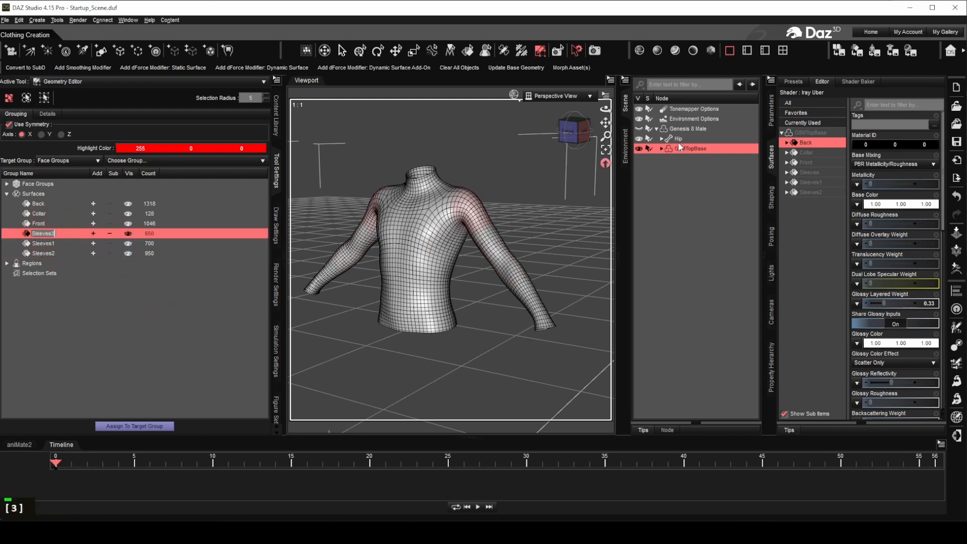
key("Return")
left_click(136, 297)
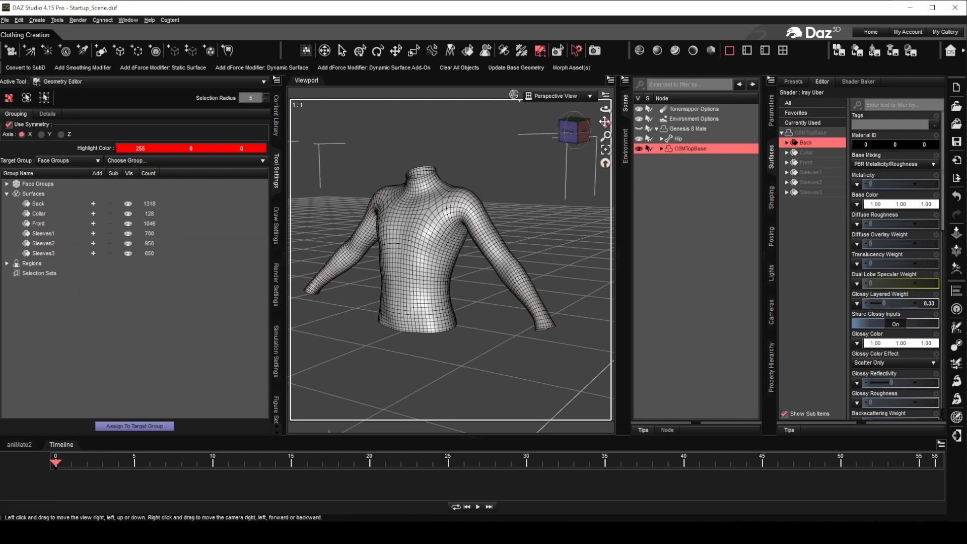
Step: Hide the Sleeves1 surface and show the Genesis 8 Male figure under the shirt
mouse_move(605, 123)
left_mouse_down()
mouse_move(603, 98)
mouse_move(612, 110)
left_mouse_up()
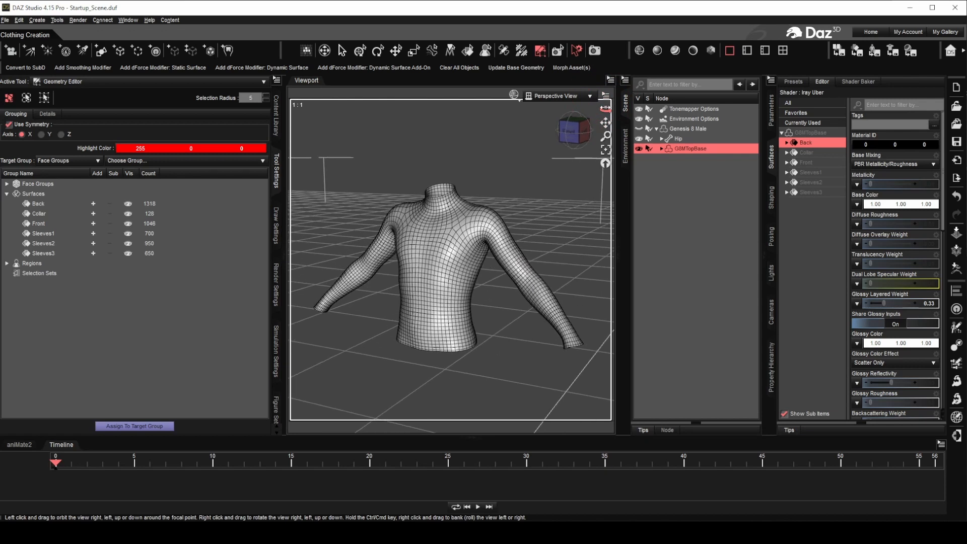
left_click(127, 234)
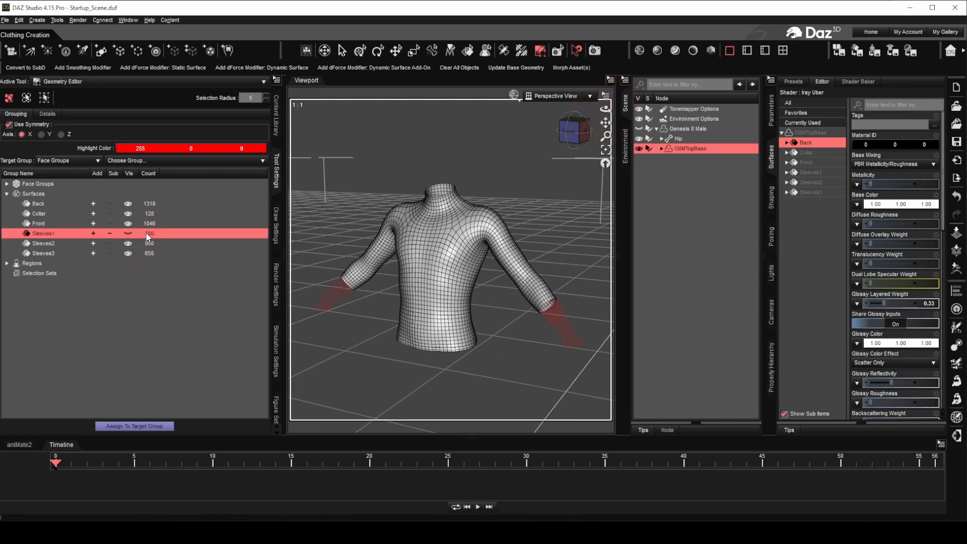
left_click(117, 329)
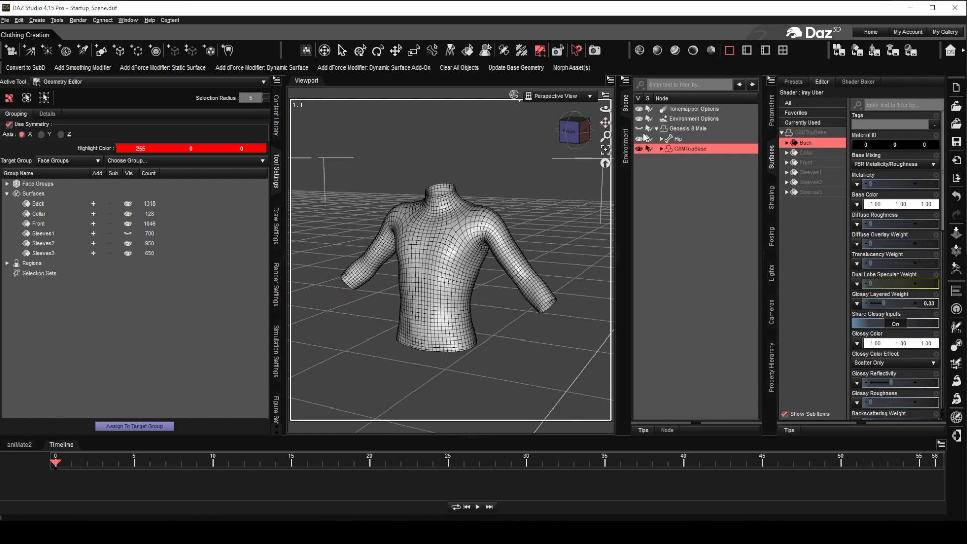
left_click(638, 129)
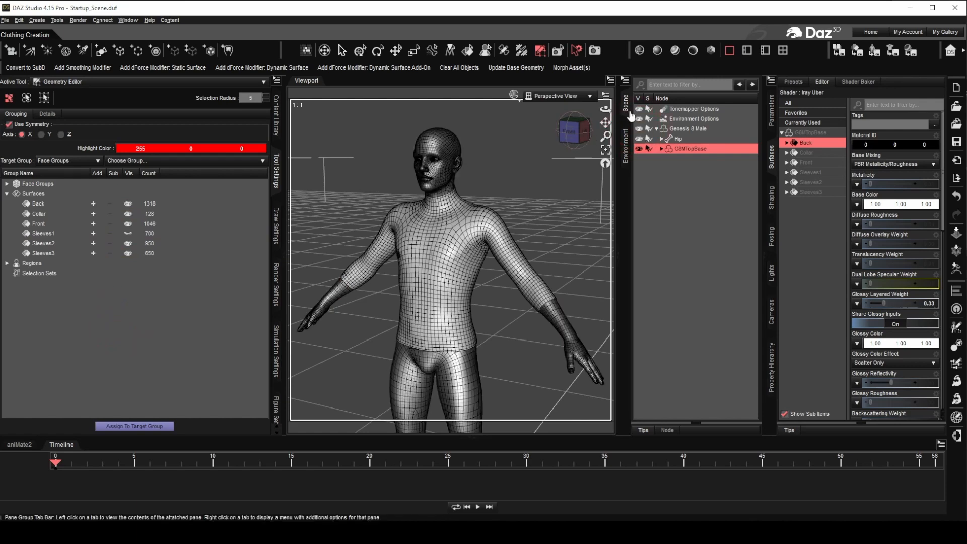
left_click_drag(605, 109, 546, 176)
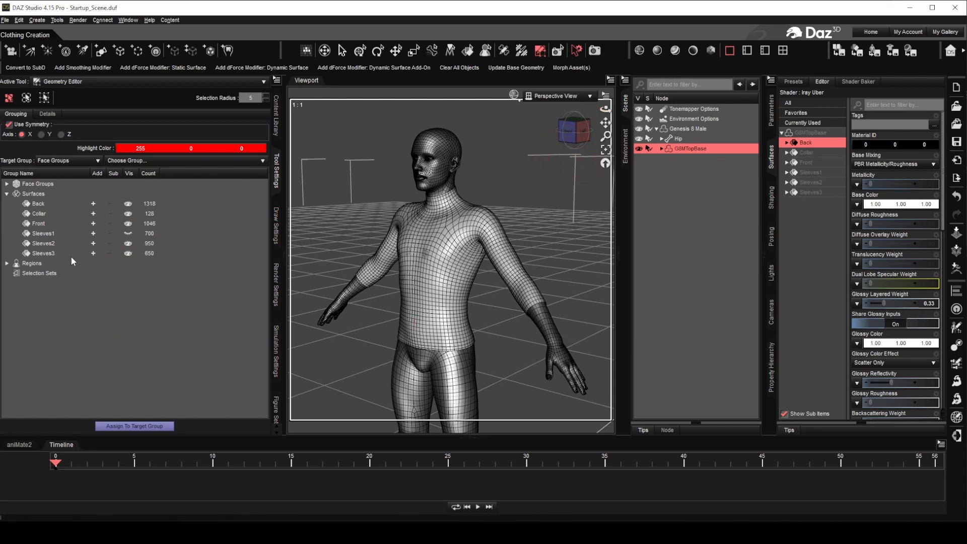
Step: Hide the Sleeves2 surface so the shirt keeps only its short upper sleeves
left_click(128, 247)
left_click(128, 247)
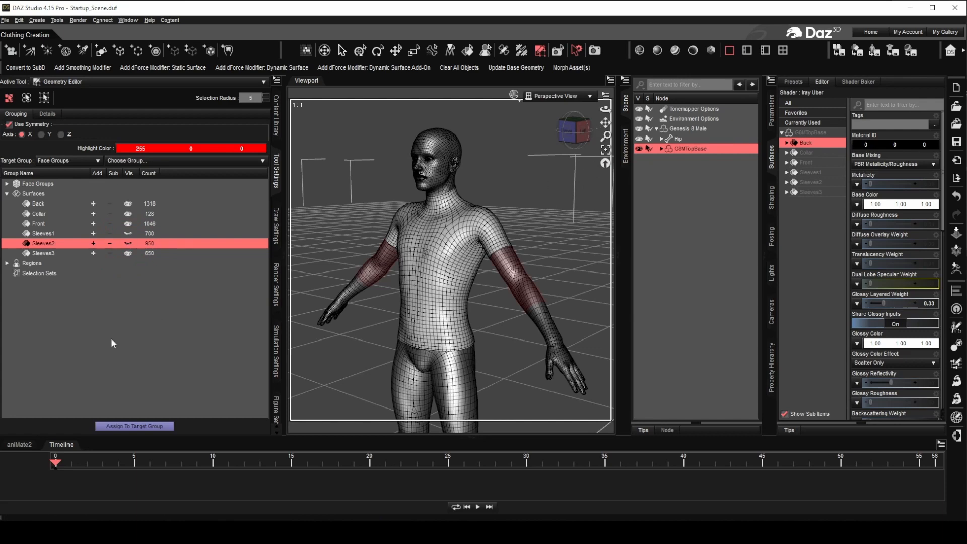
left_click(168, 341)
left_click_drag(605, 109, 559, 112)
left_click(200, 252)
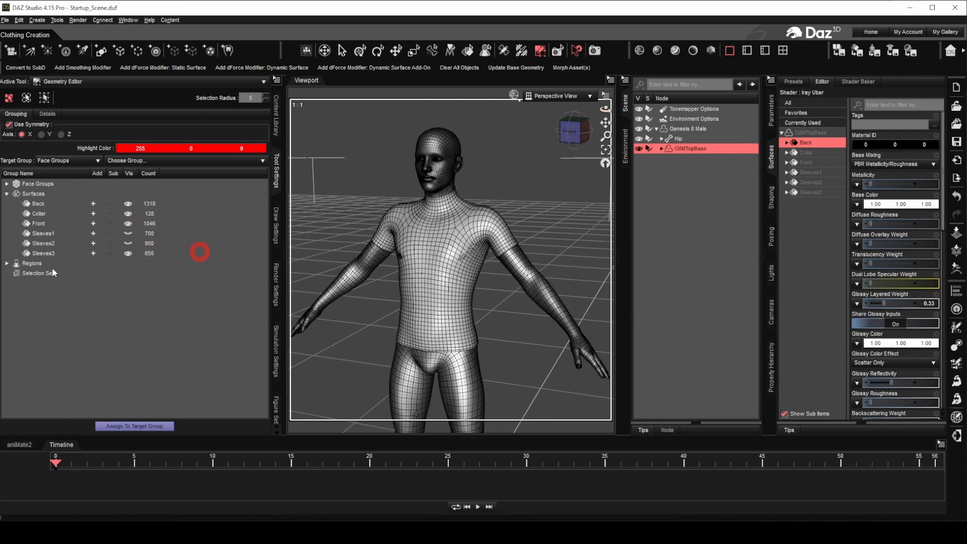
Step: Hide the Sleeves3 and Collar surfaces, leaving the polygon selection cleared
left_click(93, 253)
left_click(139, 321)
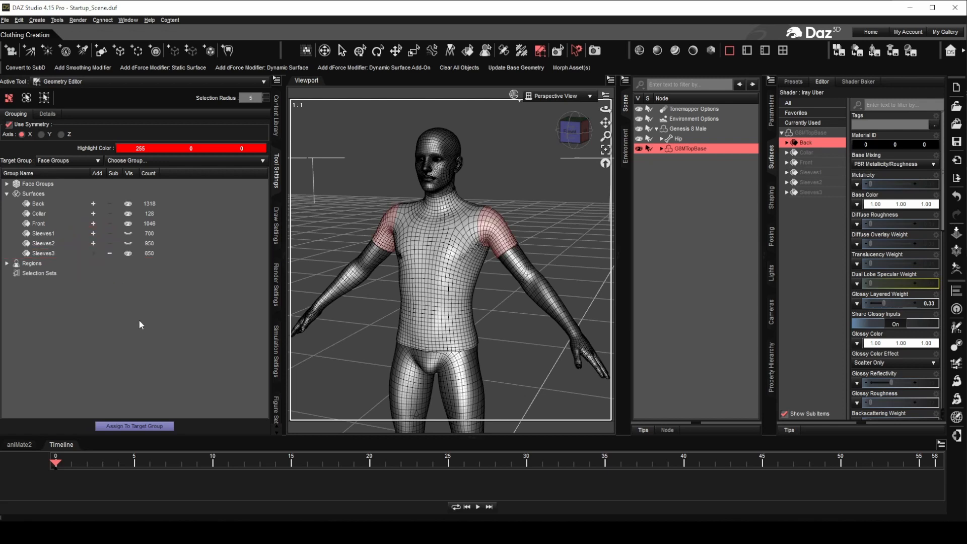
left_click(128, 253)
left_click(93, 253)
left_click(156, 294)
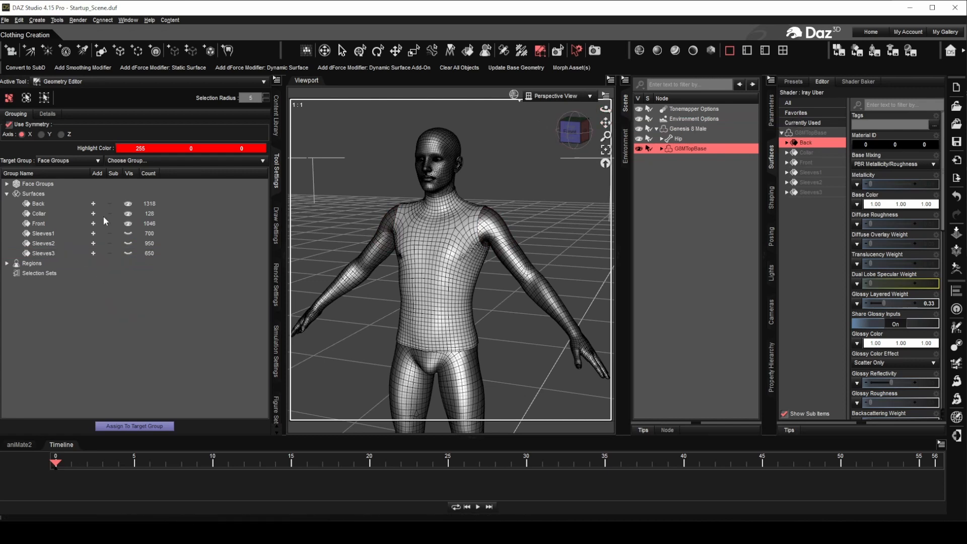
left_click(129, 215)
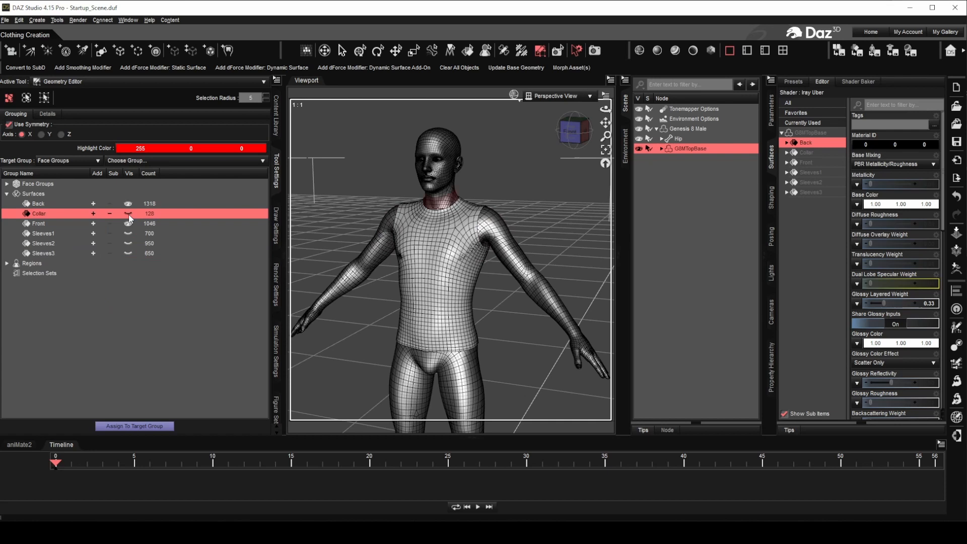
left_click(160, 328)
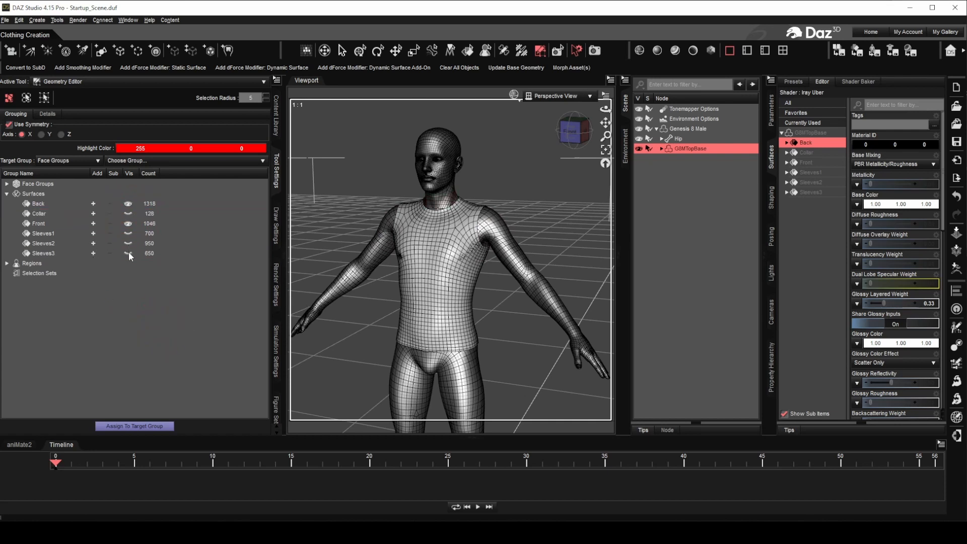
Step: Make the hidden Sleeves3 and Sleeves2 surfaces of the shirt visible again
left_click(129, 253)
left_click(126, 305)
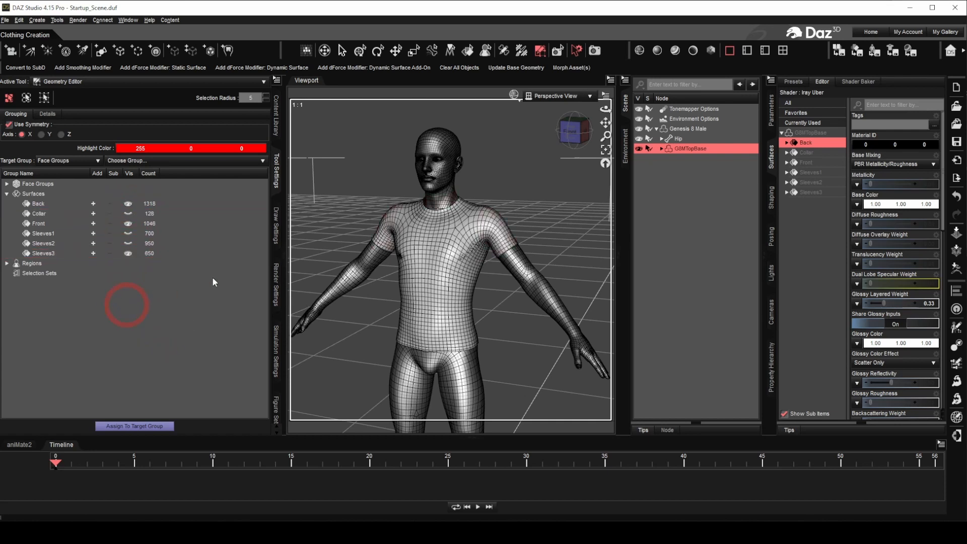
left_click(128, 244)
left_click(138, 309)
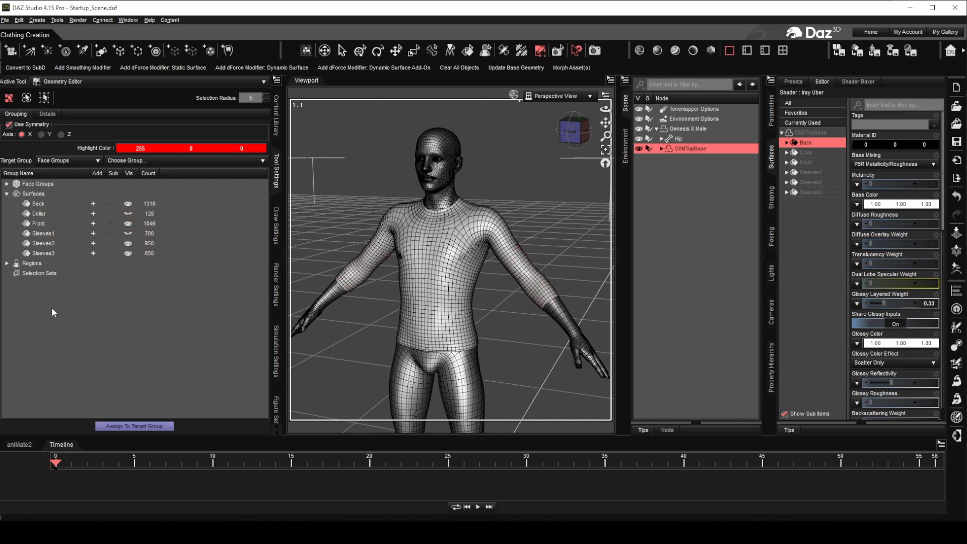
Step: Show the Sleeves1 and Collar surfaces to restore the complete long-sleeved shirt
left_click(128, 234)
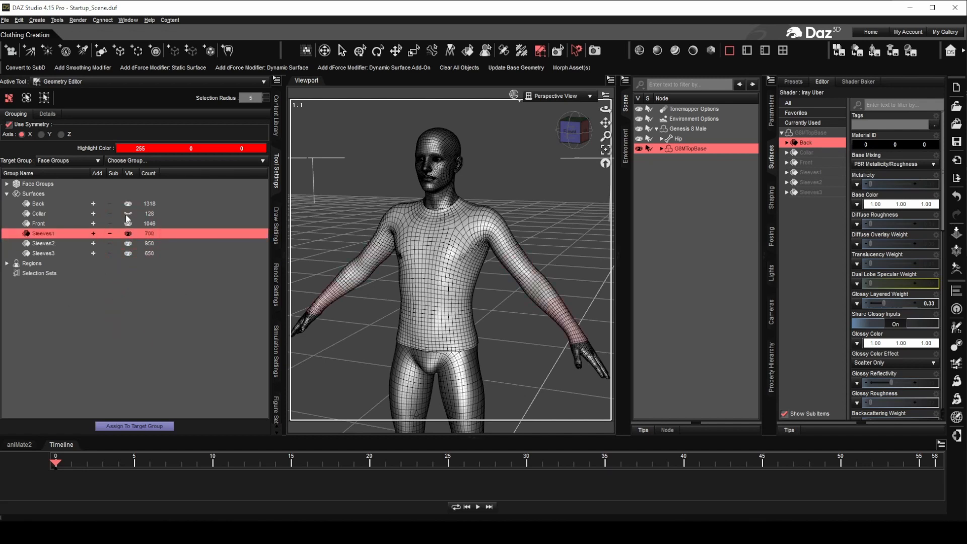
left_click(129, 214)
left_click(159, 294)
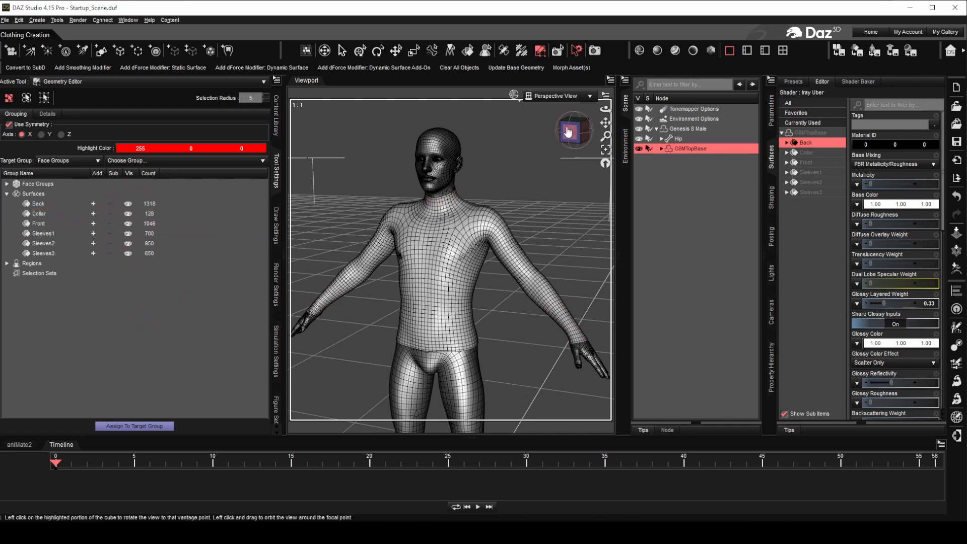
mouse_move(605, 108)
left_mouse_down()
mouse_move(627, 110)
mouse_move(605, 108)
left_mouse_up()
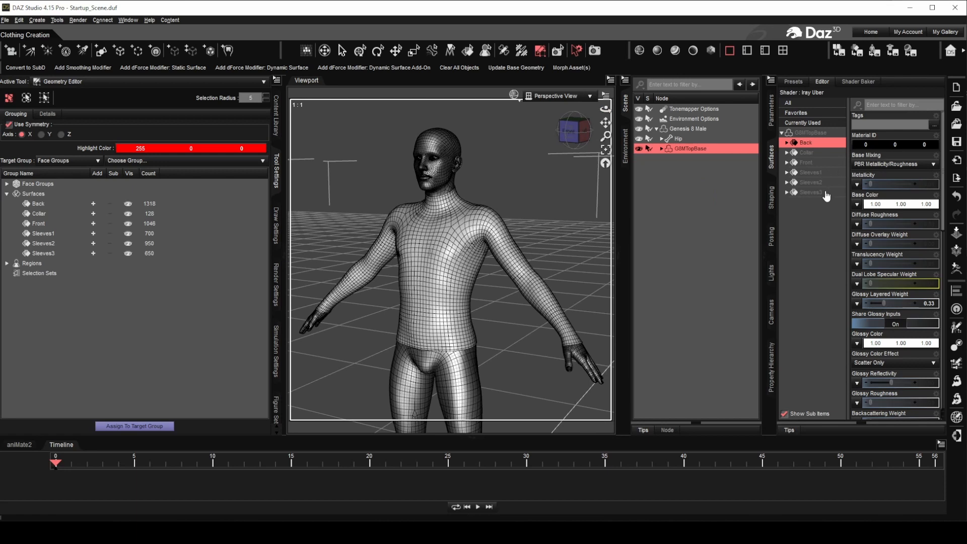
Step: Filter the surface properties by "cut", set the Sleeves1 Cutout Opacity to 0, and view the shirt in smooth shading without wireframe
left_click(880, 103)
type("cut")
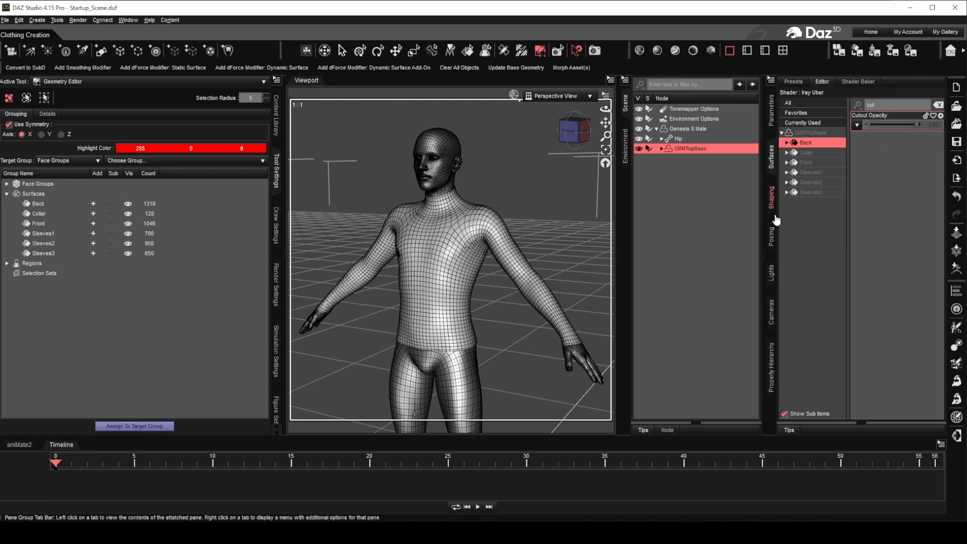
left_click(827, 172)
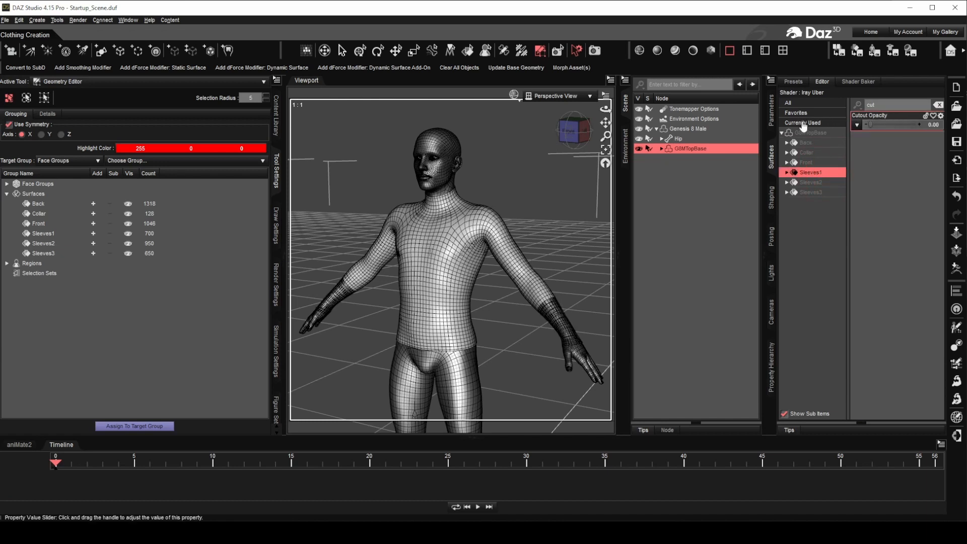
left_click(657, 50)
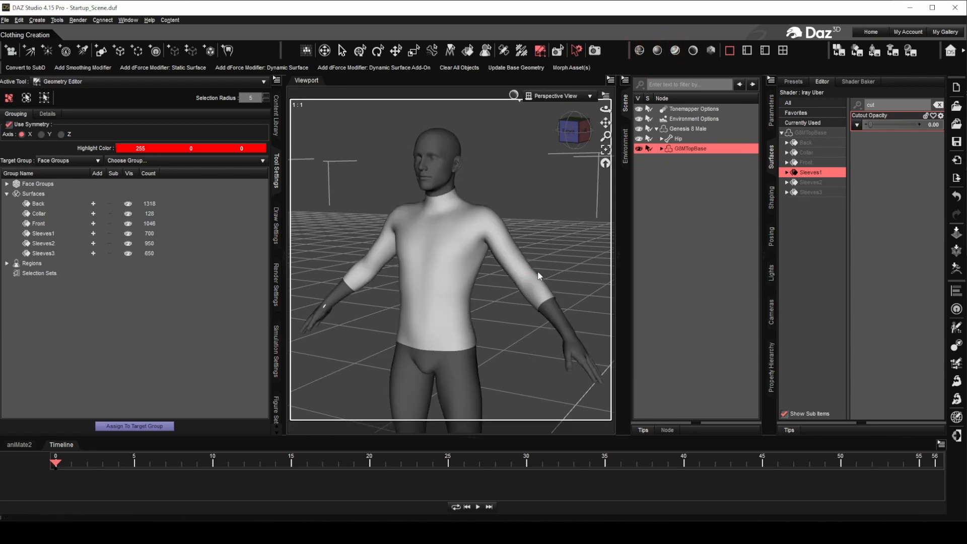
Step: Undo the Sleeves1 cutout opacity change and select all six shirt surfaces from Back to Sleeves3
key("ctrl+z")
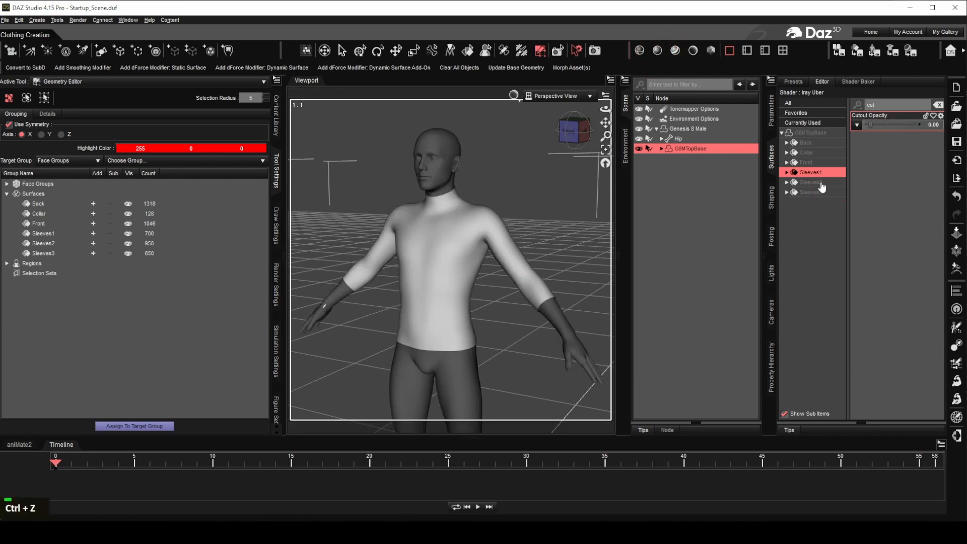
left_click(821, 185)
mouse_move(915, 125)
left_mouse_down()
mouse_move(868, 129)
mouse_move(921, 126)
left_mouse_up()
left_click(815, 153)
left_click(825, 172)
left_click(811, 192)
left_click(826, 144, "shift")
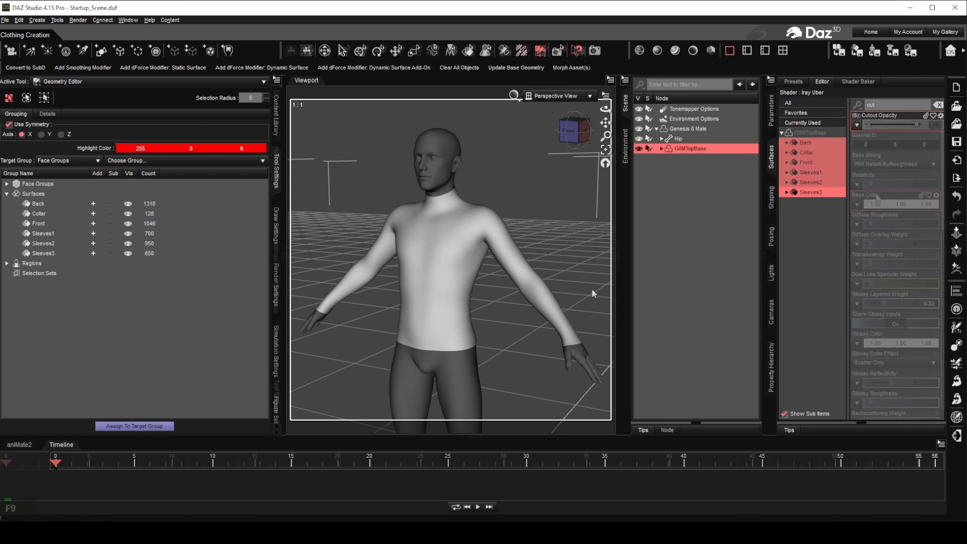
key("F9")
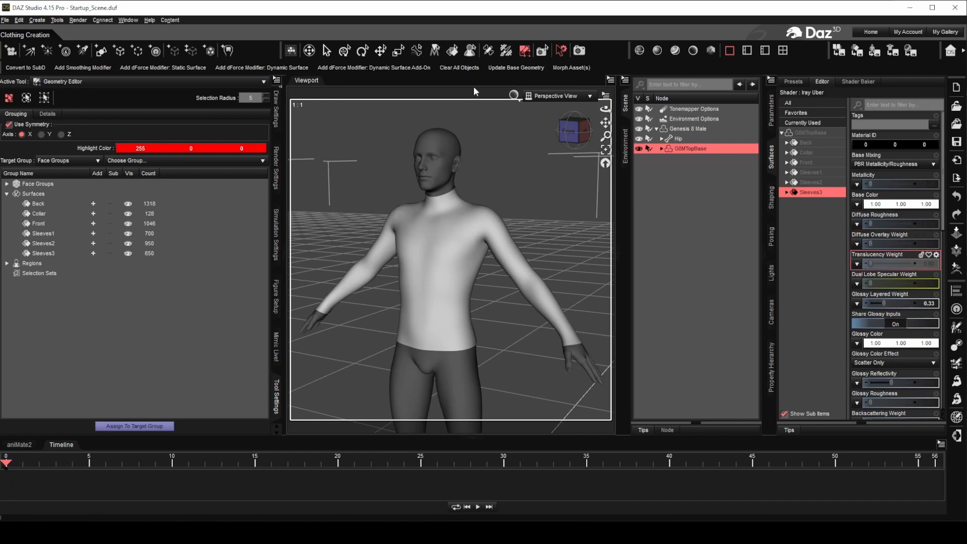
Step: Pick the Collar on the shirt with the Surface Selection tool and set its Base Color to light red
left_click(451, 54)
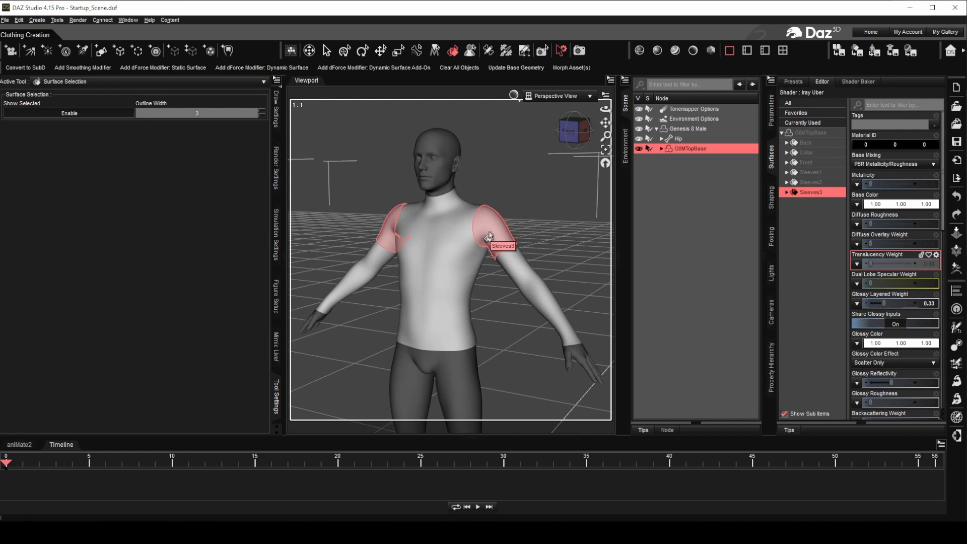
left_click(439, 205)
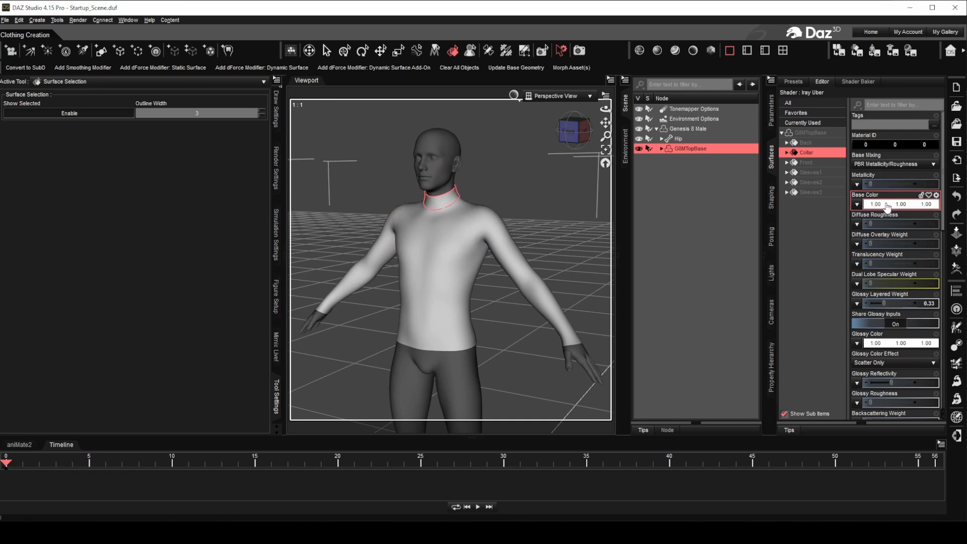
left_click(887, 207)
left_click(546, 334)
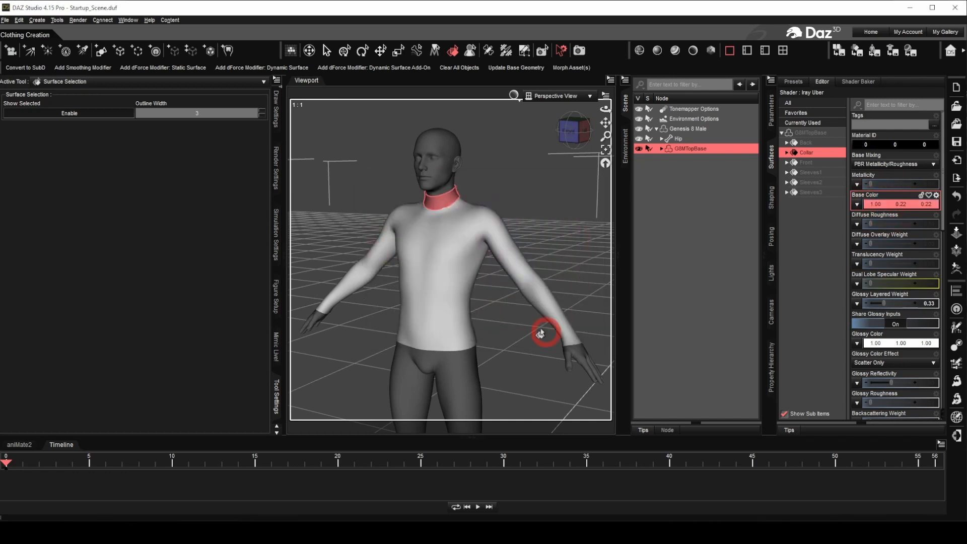
Step: Select the Front surface on the shirt and set its Base Color to light yellow
left_click(456, 221)
left_click(876, 204)
left_click(382, 204)
left_click(539, 337)
Step: Select the Sleeves3 surface on the upper arms and set its Base Color to light green
left_click(483, 222)
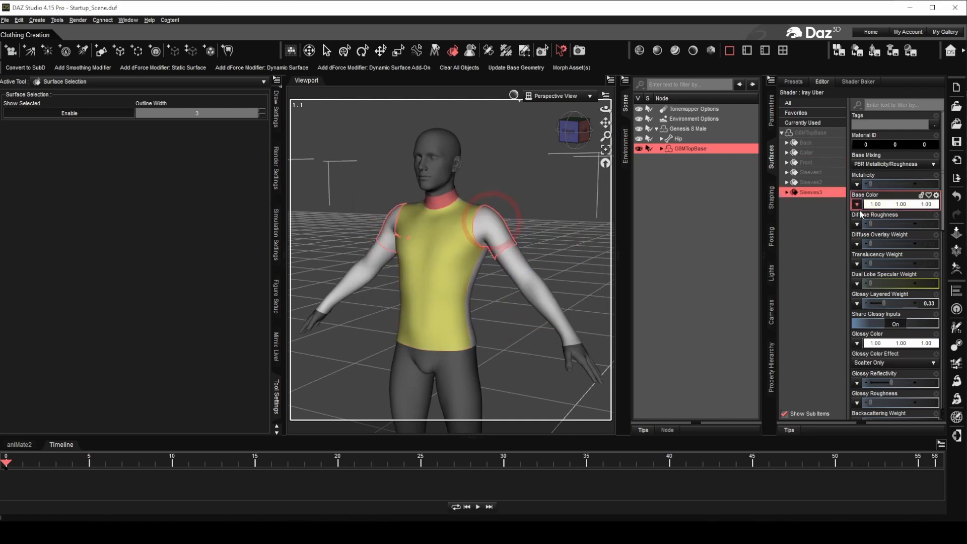
left_click(888, 204)
left_click(396, 204)
left_click(539, 337)
Step: Select the Back surface, try spring green as its Base Color, and replace that with light cyan
left_click(472, 312)
left_click(890, 205)
left_click(410, 205)
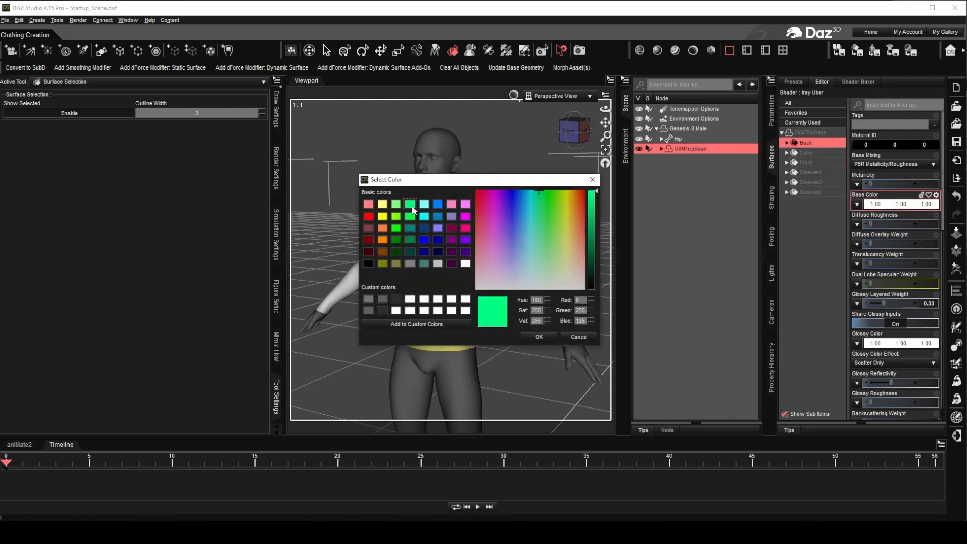
left_click(539, 337)
left_click(876, 204)
left_click(551, 338)
key("ctrl+z")
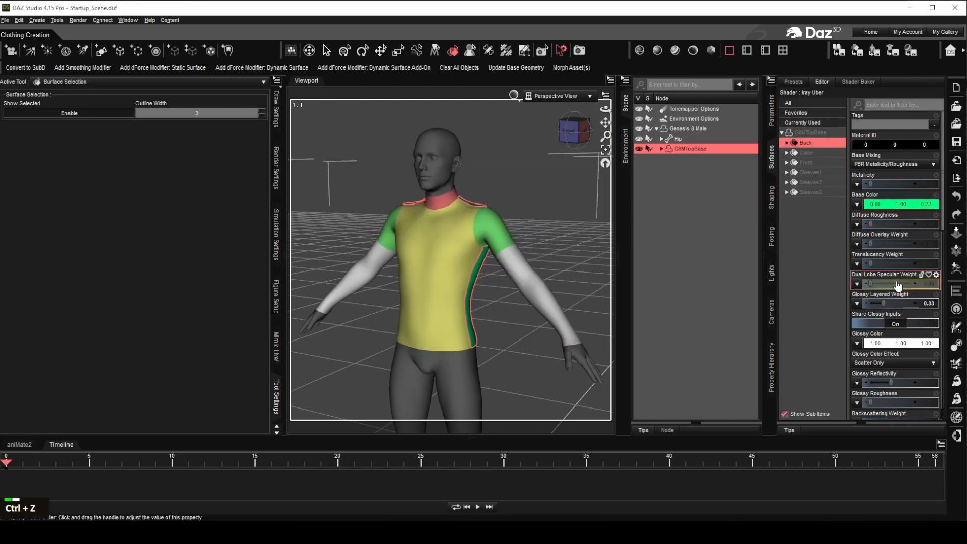
left_click(878, 203)
left_click(424, 204)
left_click(539, 337)
Step: Select the Sleeves2 surface around the elbows and set its Base Color to pink
left_click(525, 286)
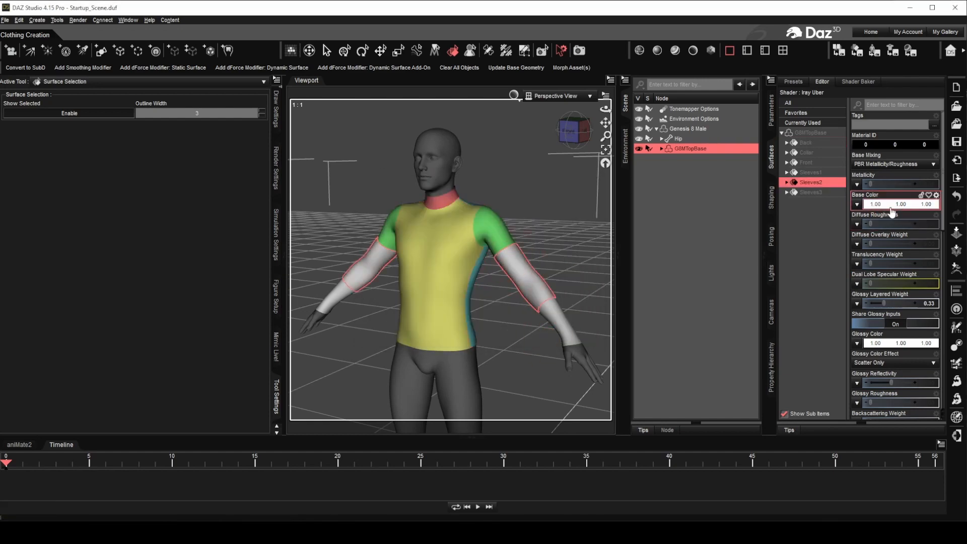
left_click(891, 206)
left_click(451, 204)
left_click(539, 337)
Step: Set the Base Color of the Sleeves1 surface at the wrists to orange and return to the Node Selection tool
left_click(554, 322)
left_click(877, 204)
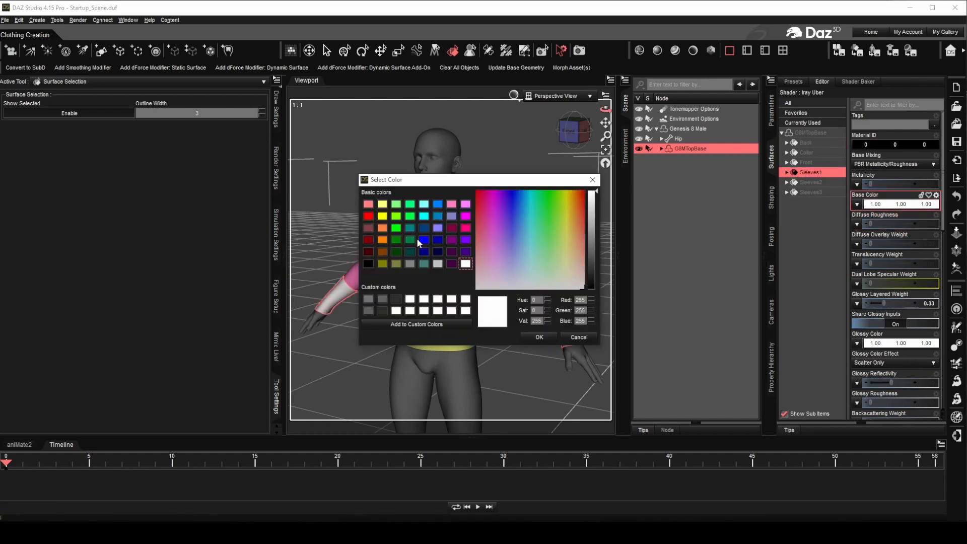
left_click(382, 228)
left_click(539, 337)
left_click(327, 51)
left_click_drag(605, 109, 637, 111)
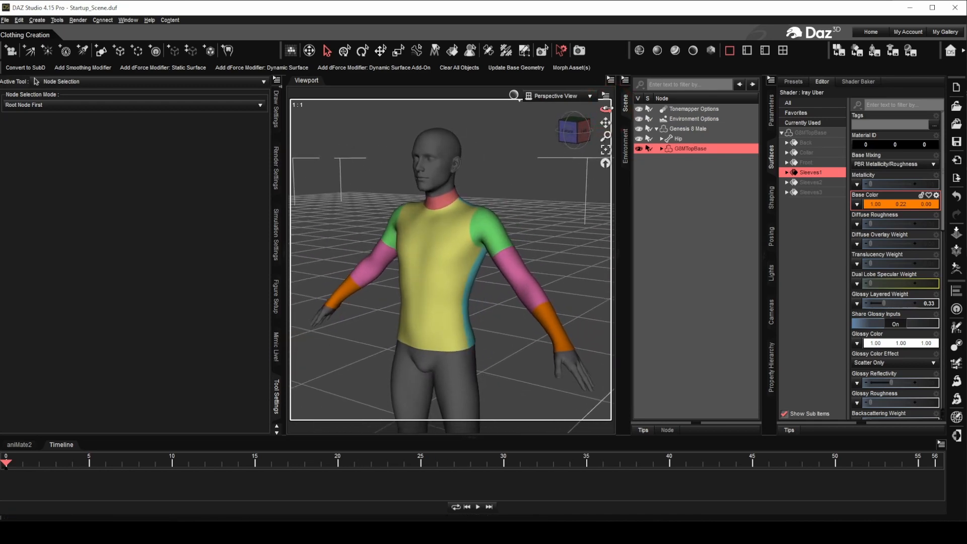